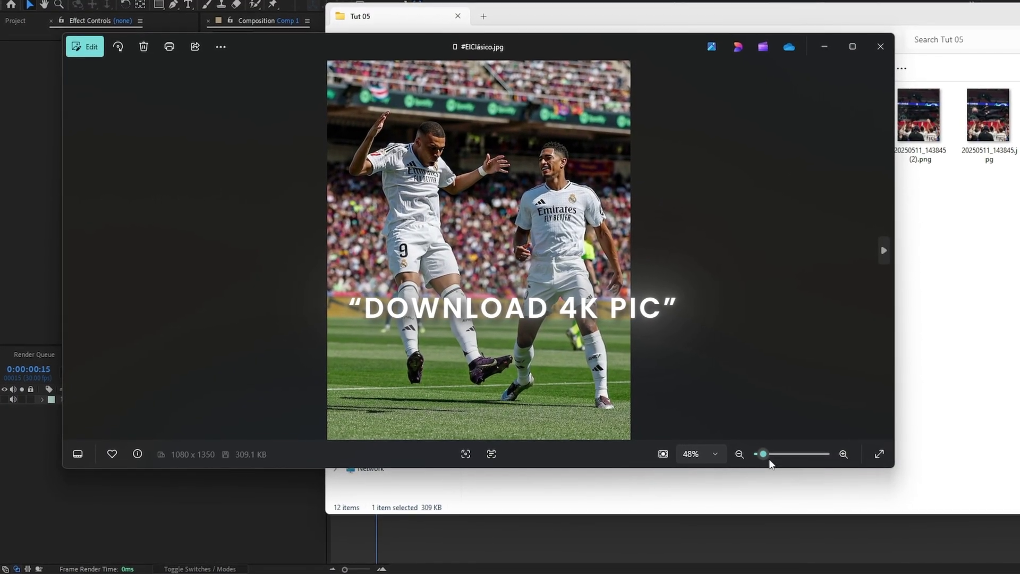
Zoom out the #ElClásico.jpg photo preview to 34% to view the whole picture, and close it.
mouse_move(770, 460)
left_mouse_down()
mouse_move(769, 451)
mouse_move(765, 458)
left_mouse_up()
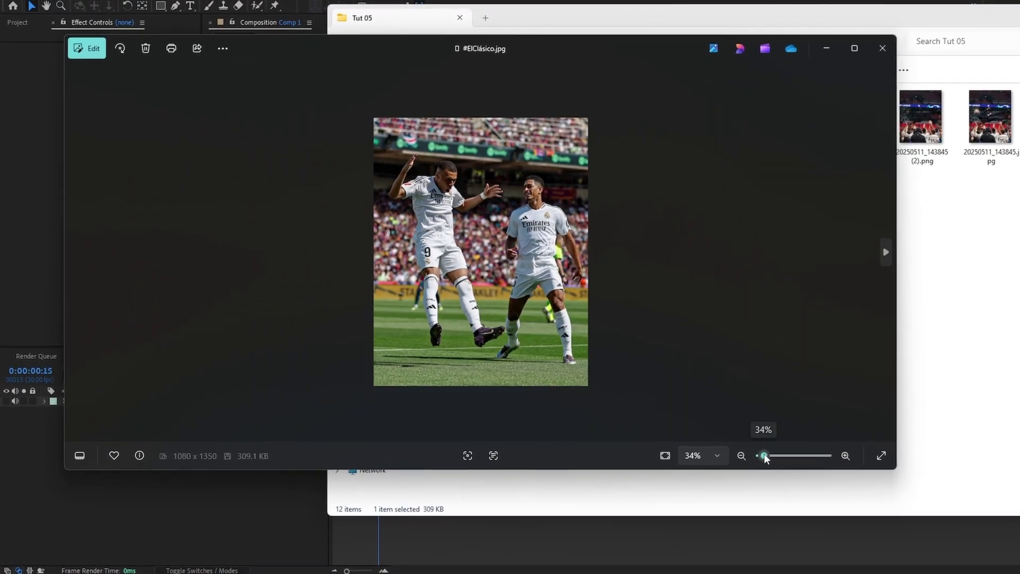
left_click(882, 48)
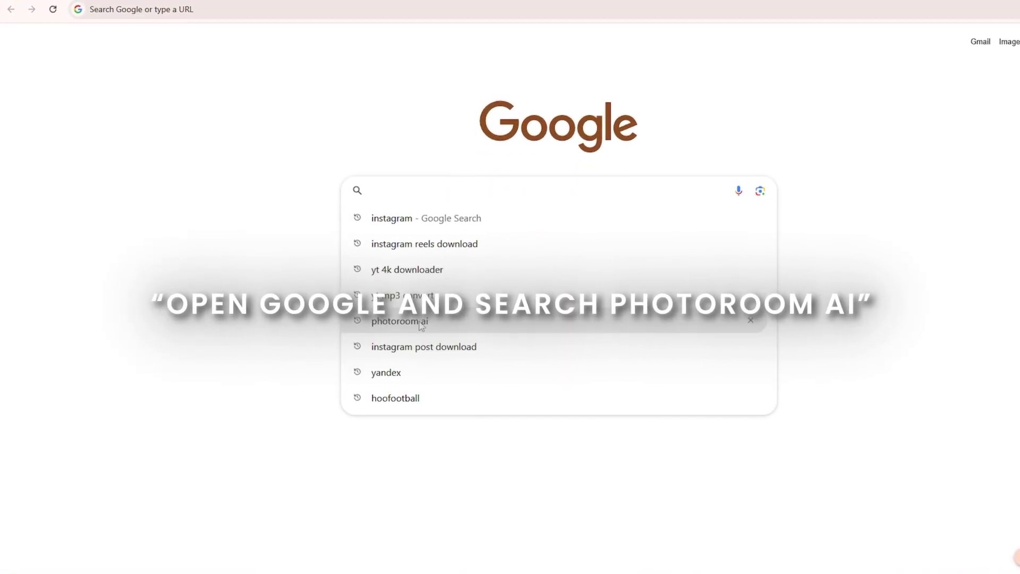
In the browser, search Google for photoroom ai, open the Photoroom website and start creating for free.
type("ph")
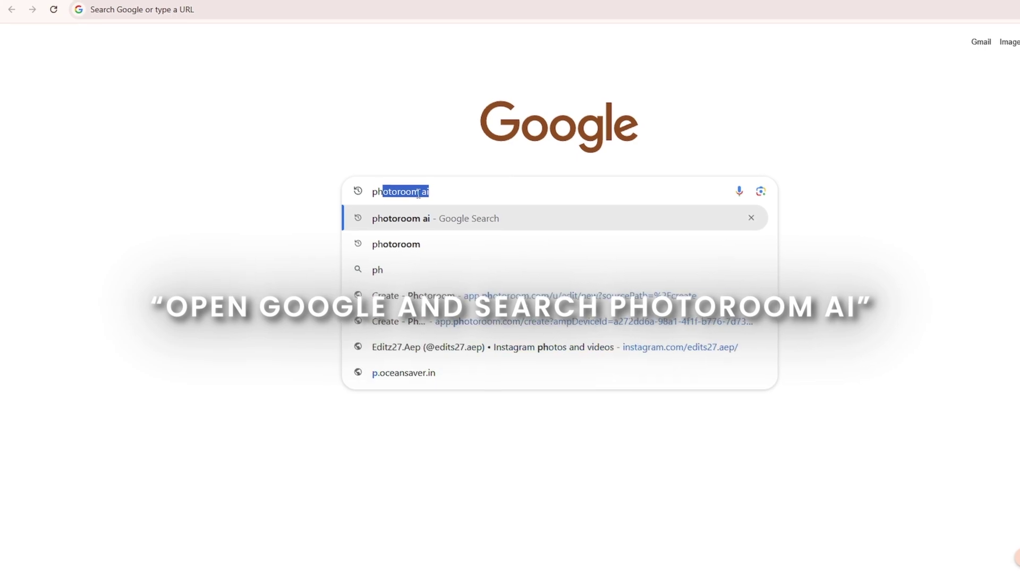
type("o")
left_click(456, 190)
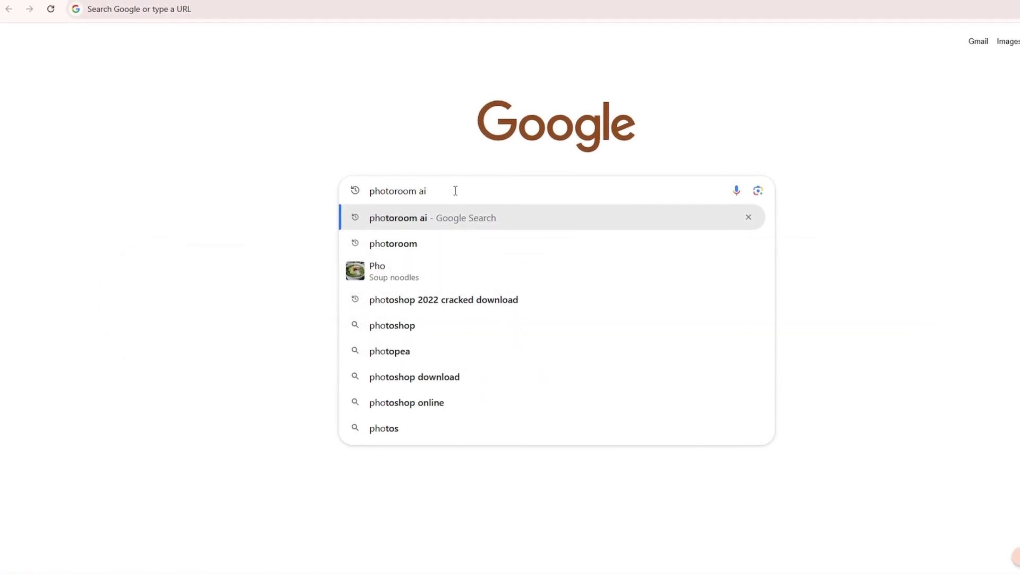
key("Return")
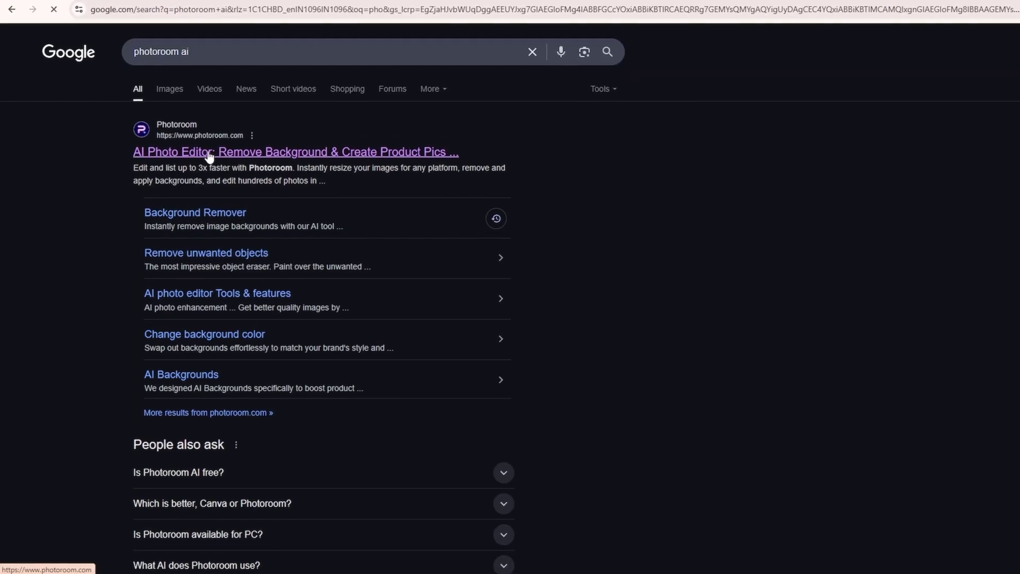
left_click(208, 153)
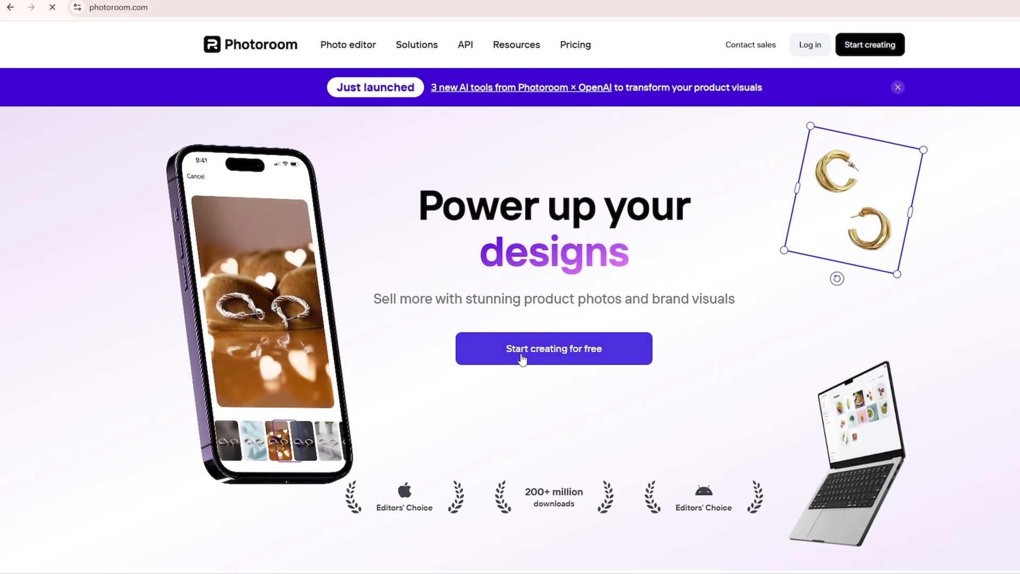
left_click(521, 354)
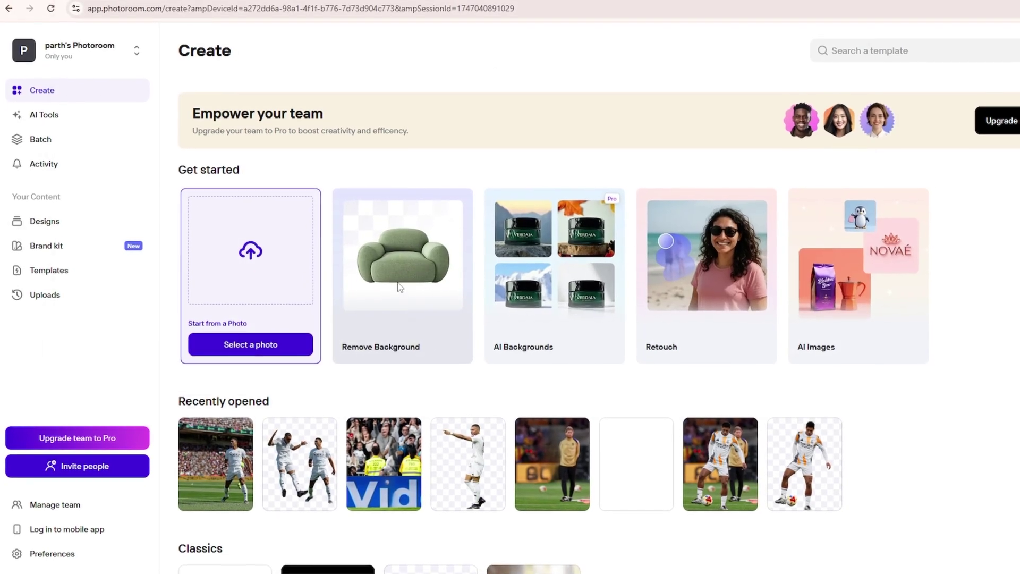
Remove the background from #ElClásico.jpg, loaded from the Tut 05 folder on the Desktop.
left_click(398, 285)
left_click(43, 127)
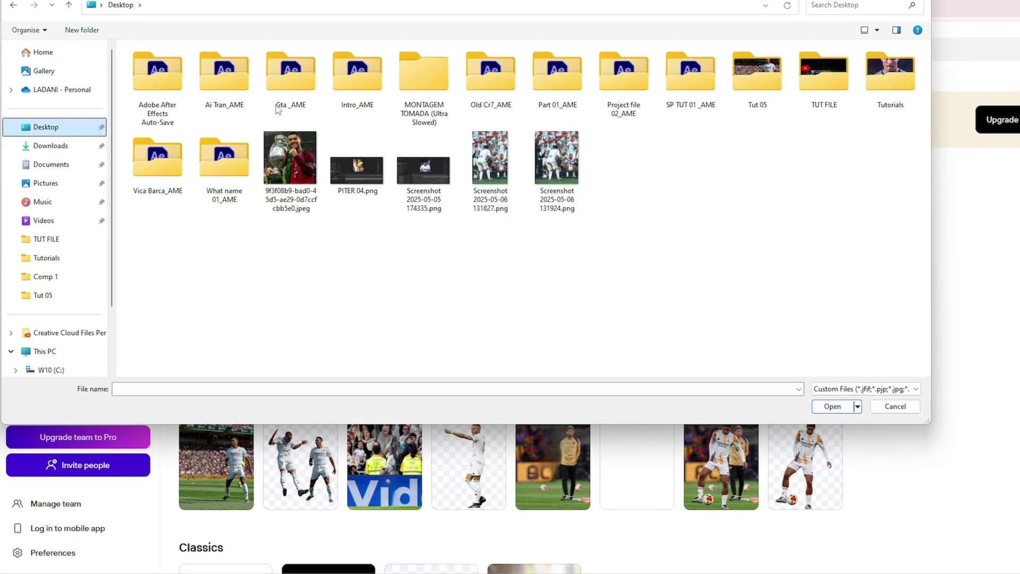
double_click(742, 69)
left_click(157, 74)
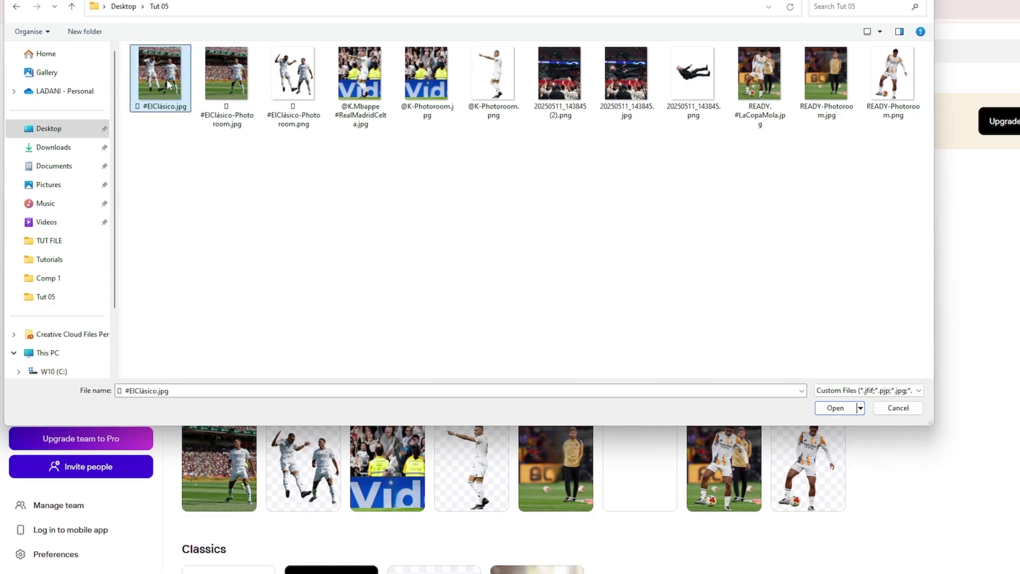
left_click(833, 407)
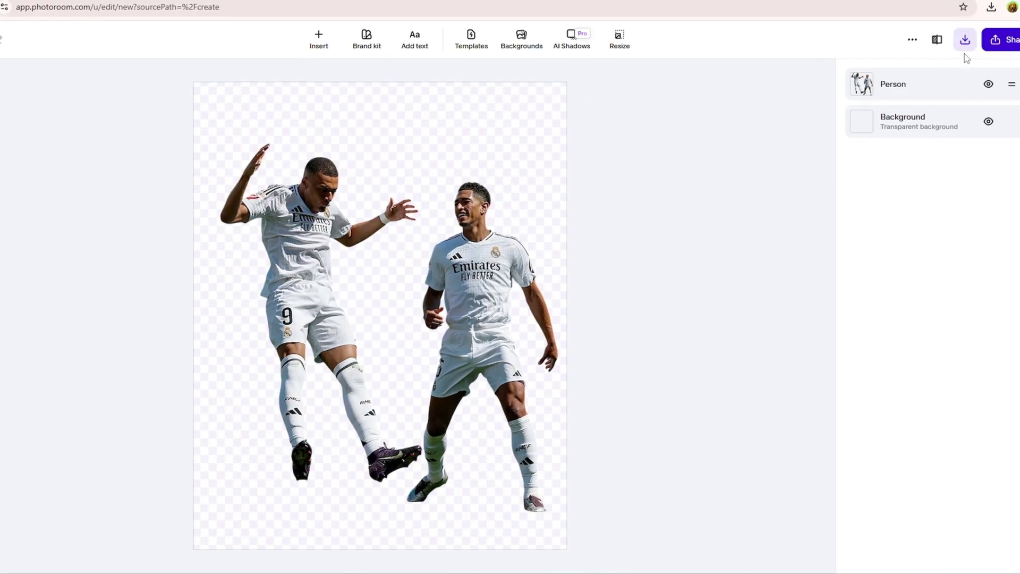
Download the transparent cutout as a PNG in the free Preview quality and check the recent downloads.
left_click(941, 46)
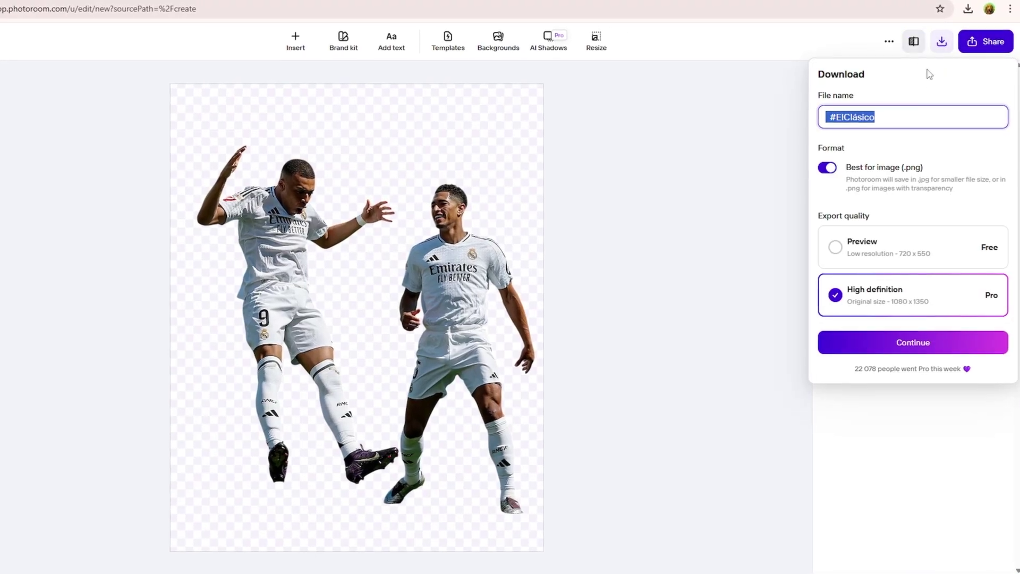
left_click(832, 250)
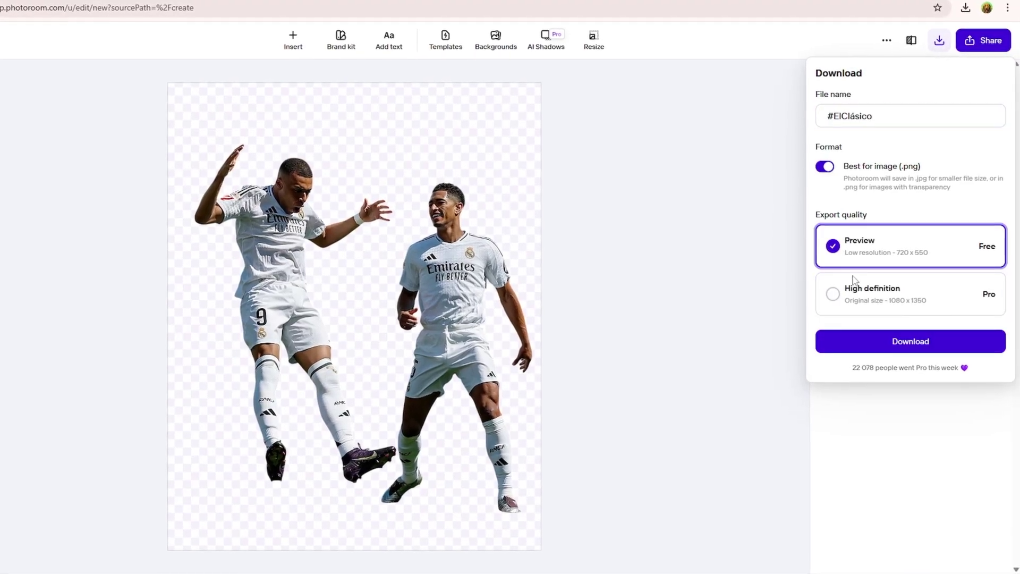
left_click(881, 344)
left_click(966, 9)
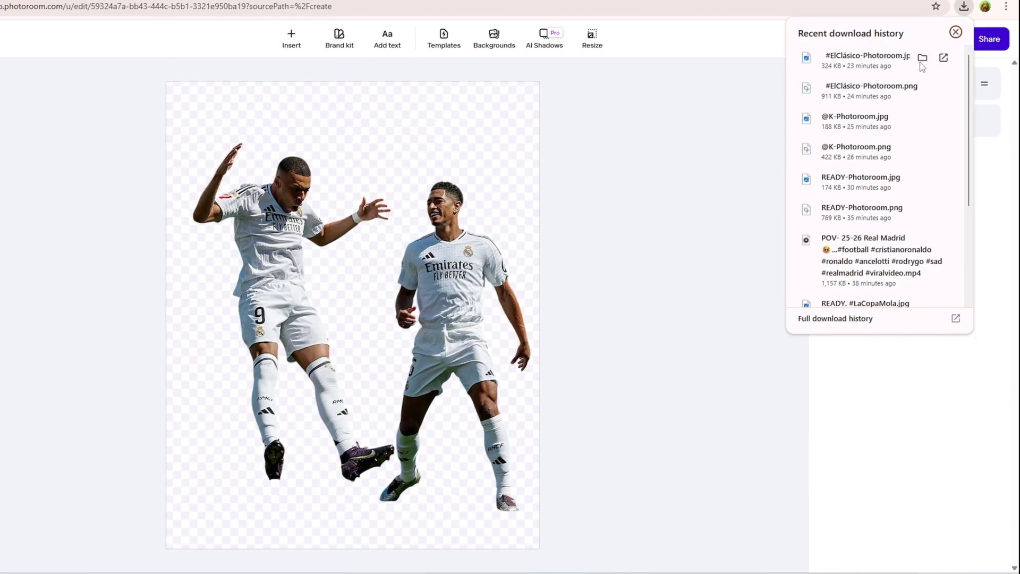
left_click(759, 116)
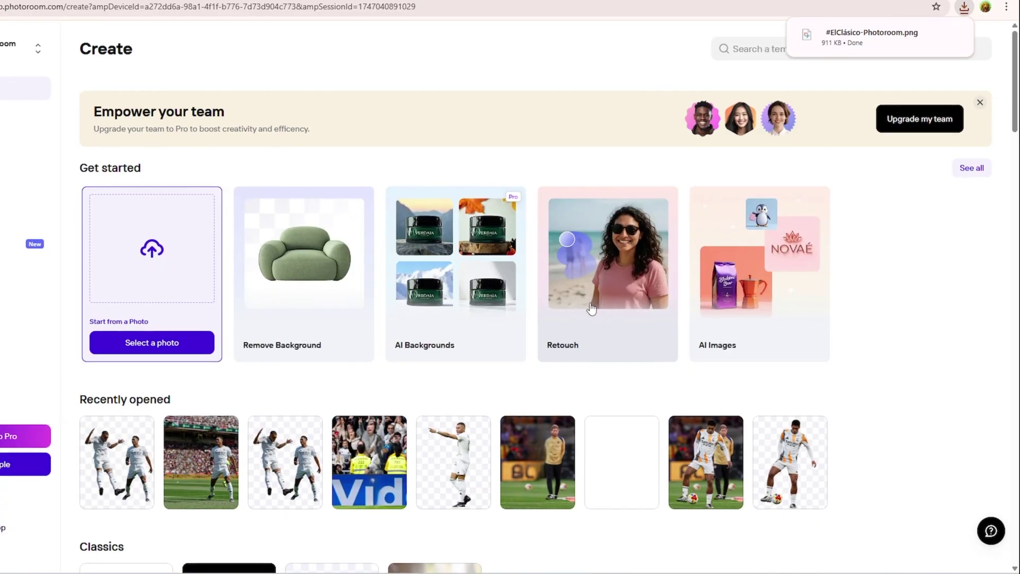
Start a Retouch project with #ElClásico.jpg from the Tut 05 folder.
left_click(591, 308)
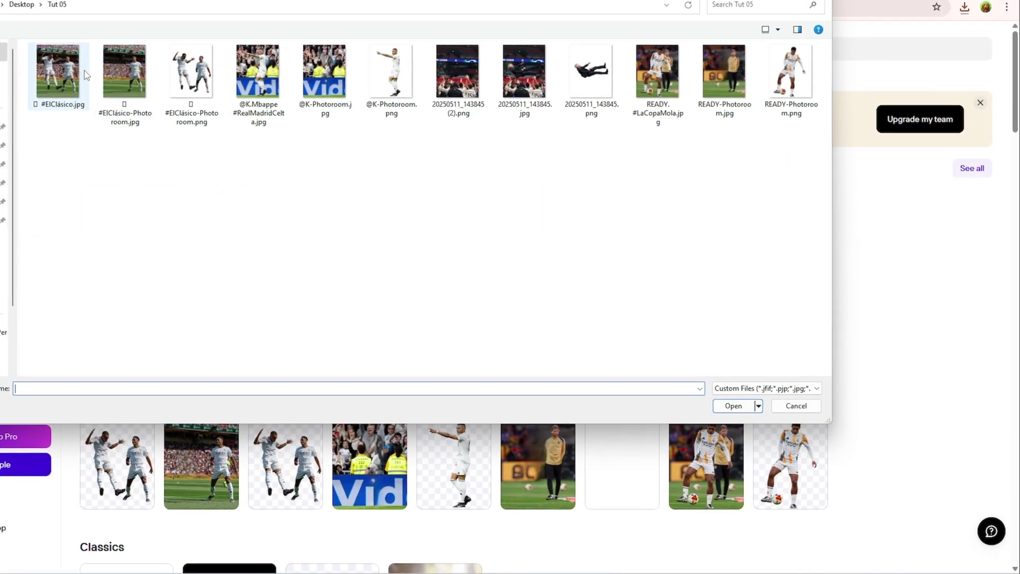
left_click(61, 72)
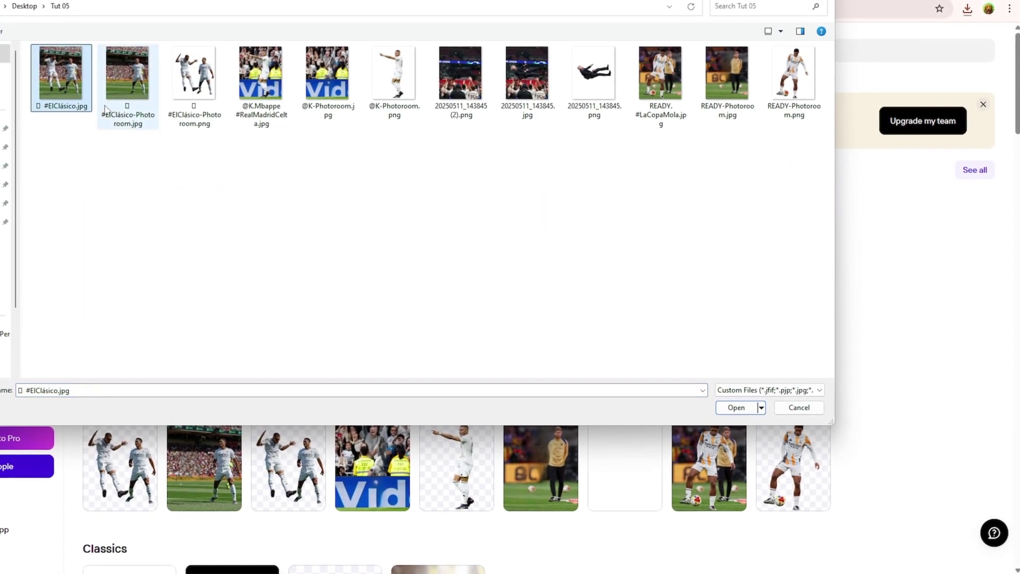
left_click(741, 413)
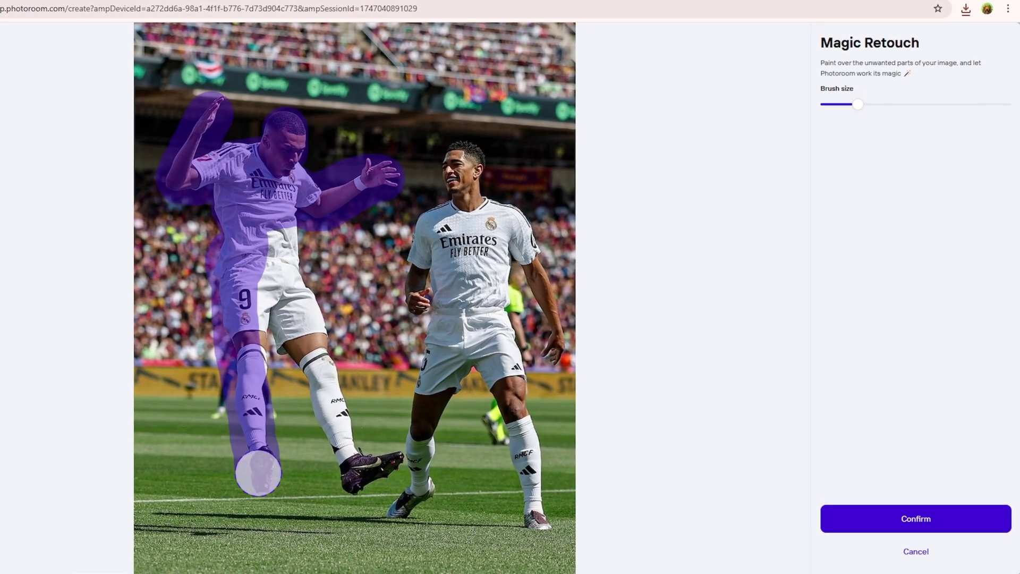
Paint over the jumping player with number 9 to erase him with Magic Retouch, and confirm the retouch.
mouse_move(248, 343)
left_mouse_down()
mouse_move(253, 280)
mouse_move(277, 222)
left_mouse_up()
mouse_move(293, 316)
left_mouse_down()
mouse_move(284, 335)
mouse_move(309, 355)
mouse_move(304, 302)
mouse_move(326, 382)
left_mouse_up()
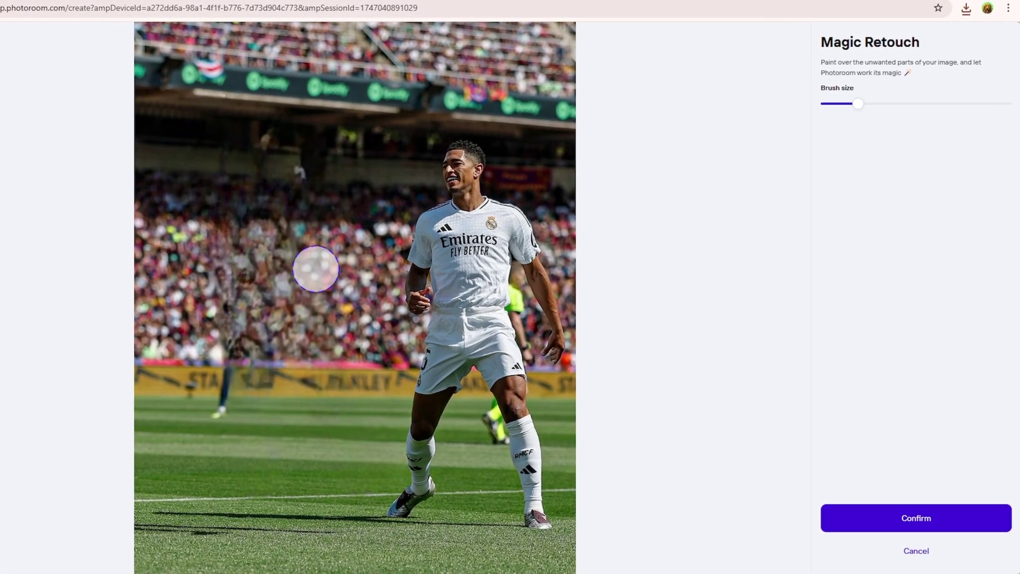
left_click(923, 521)
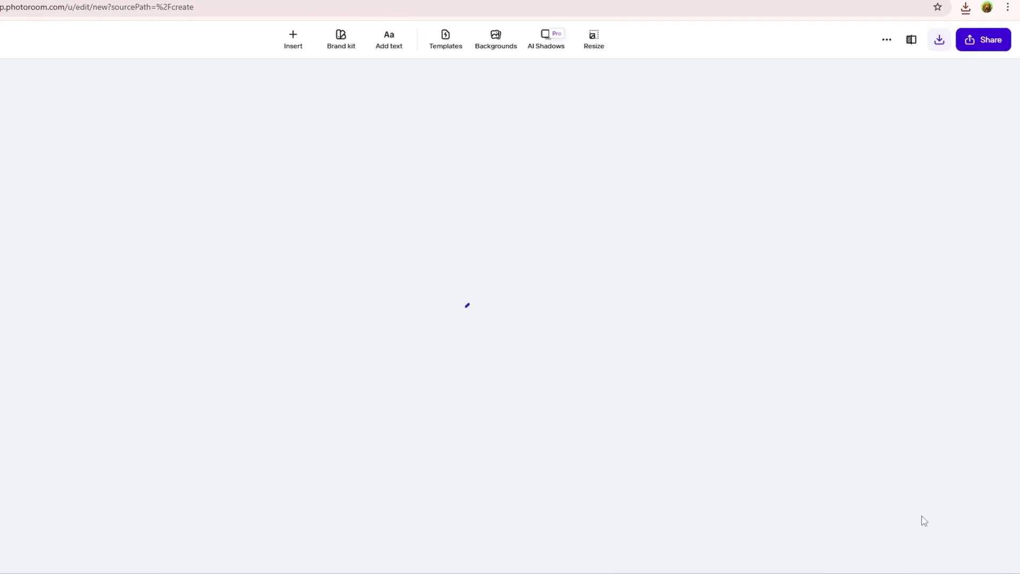
Download the retouched picture as a JPG in the free Preview quality and check the recent downloads.
left_click(938, 41)
left_click(850, 247)
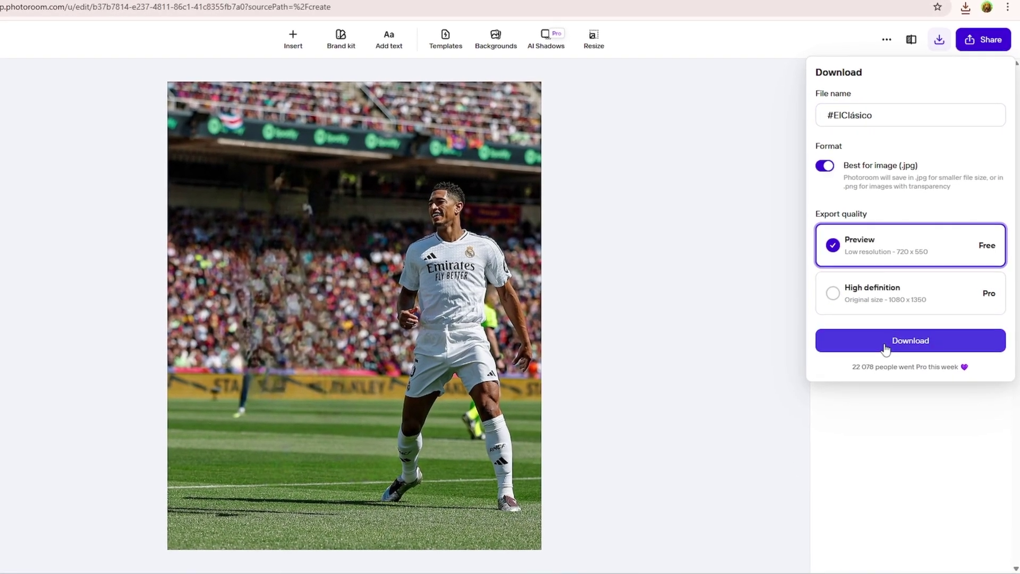
left_click(883, 344)
left_click(965, 13)
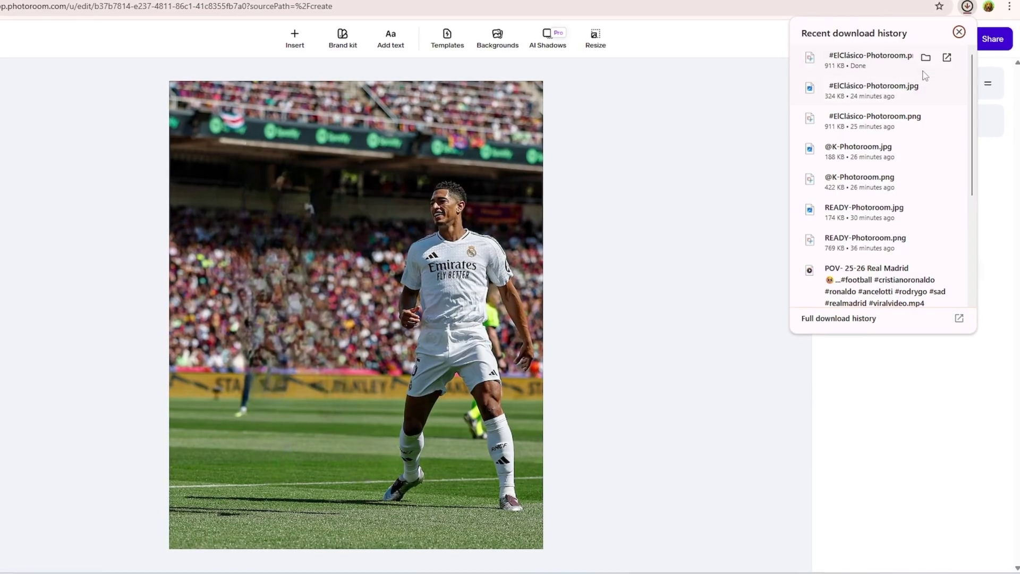
left_click(958, 32)
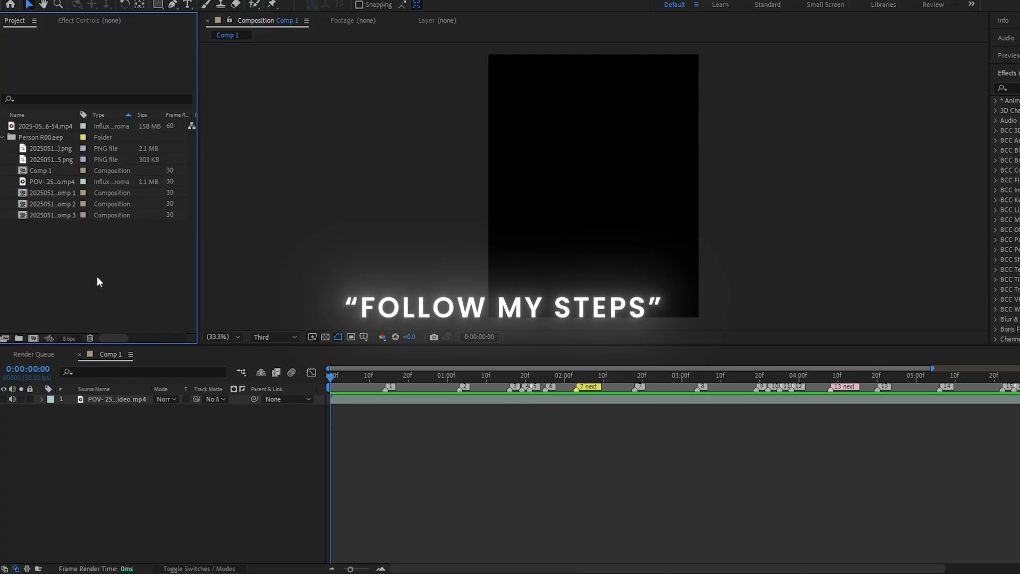
In After Effects, import the three 20250511_143845 images from the Tut 05 folder as footage.
double_click(97, 274)
double_click(746, 136)
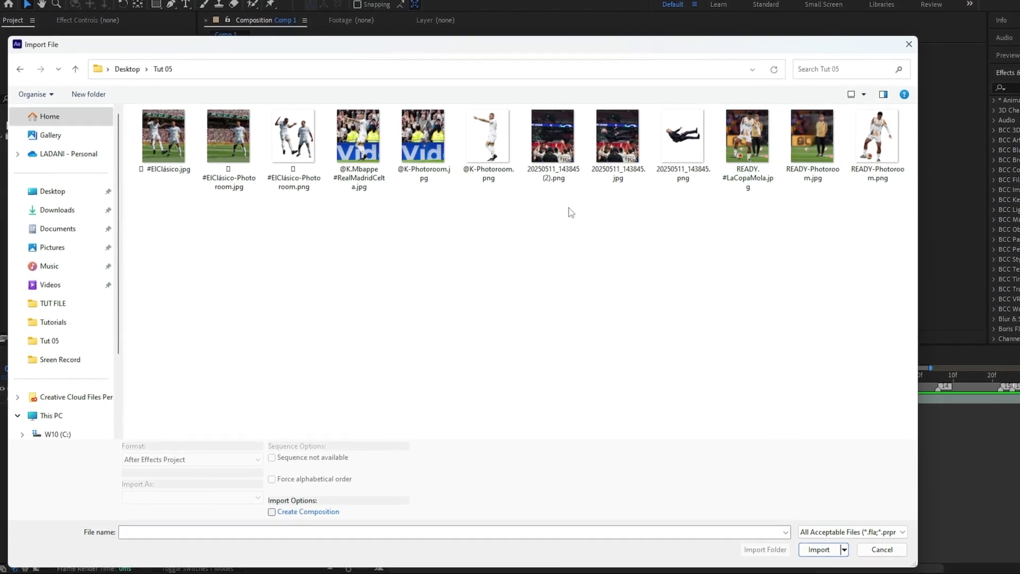
left_click_drag(676, 221, 562, 147)
left_click(819, 550)
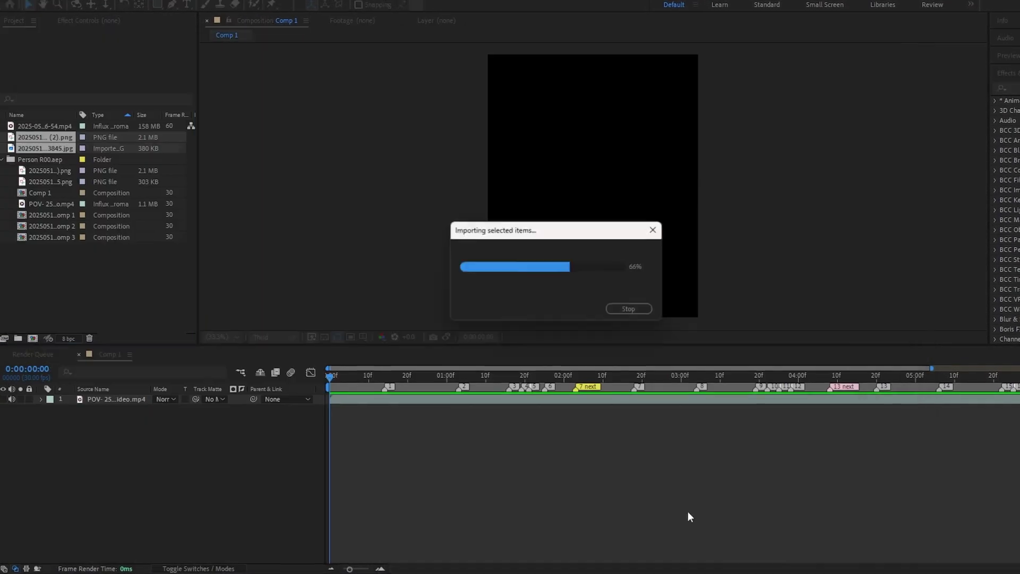
Create a project folder named 01 and move the three imported 20250511_143845 images into it.
right_click(91, 277)
left_click(145, 295)
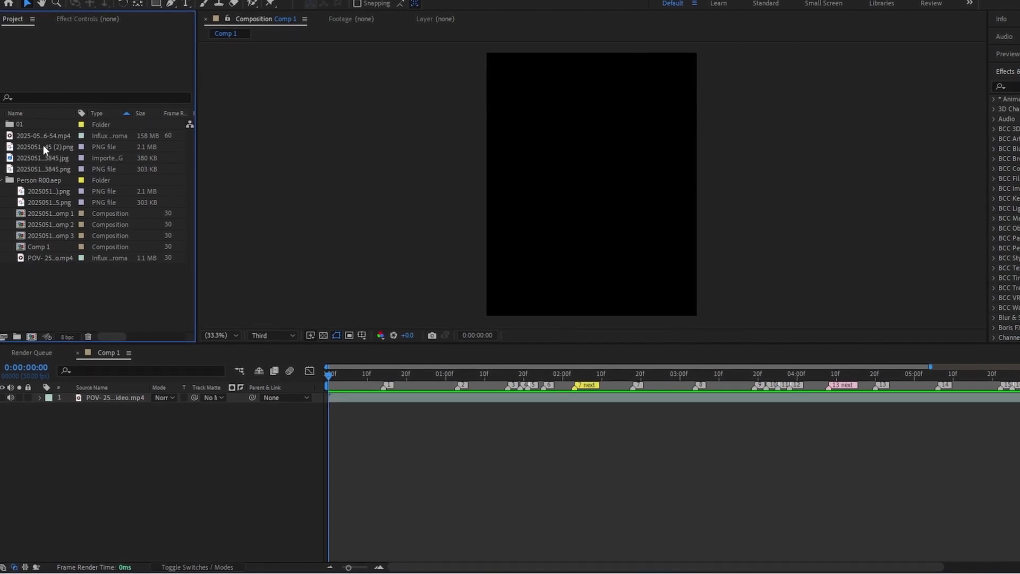
left_click(43, 146)
left_click(42, 160)
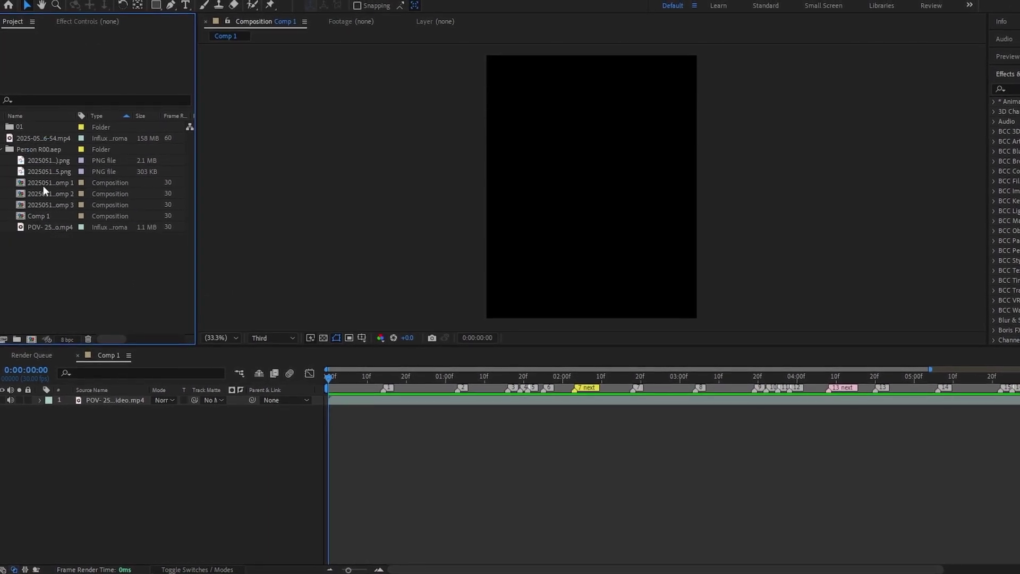
Import @K.Mbappe #RealMadridCelta.jpg, @K-Photoroom.jpg and @K-Photoroom.png from the Tut 05 folder as footage.
double_click(70, 253)
left_click_drag(489, 207, 357, 141)
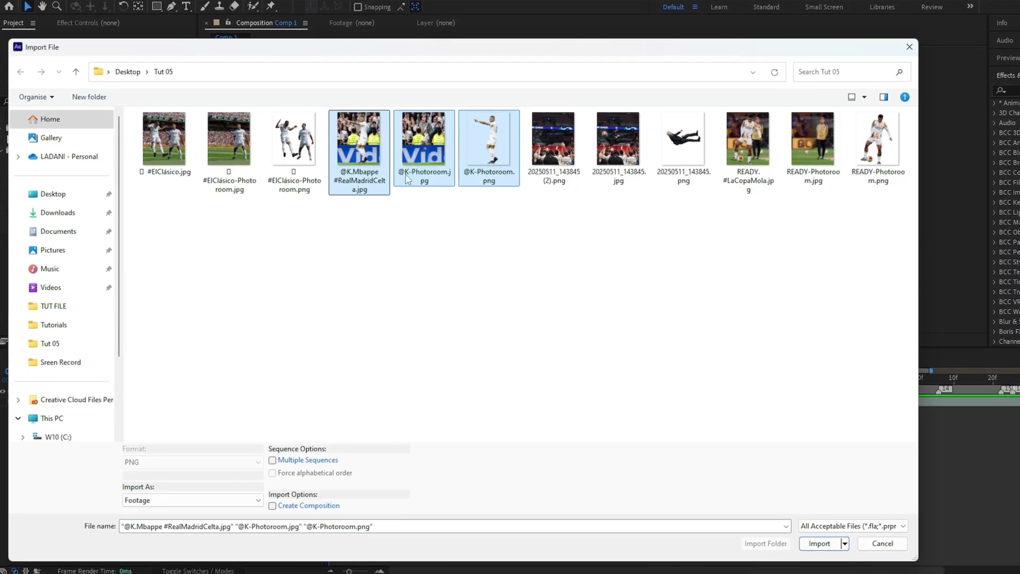
left_click(818, 540)
Create a project folder named 02 and move the three imported @K images into it.
right_click(91, 286)
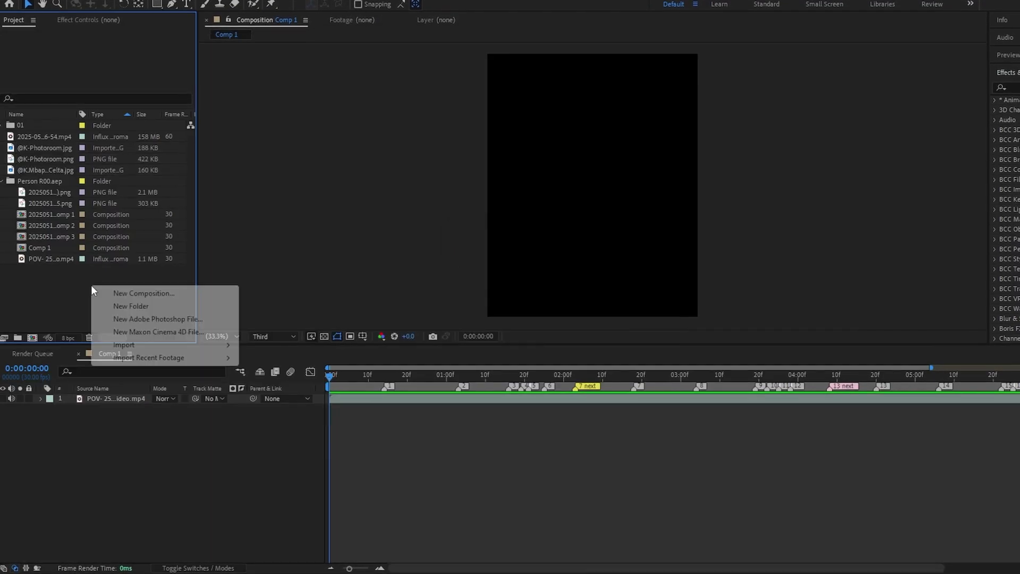
left_click(131, 305)
left_click(42, 164)
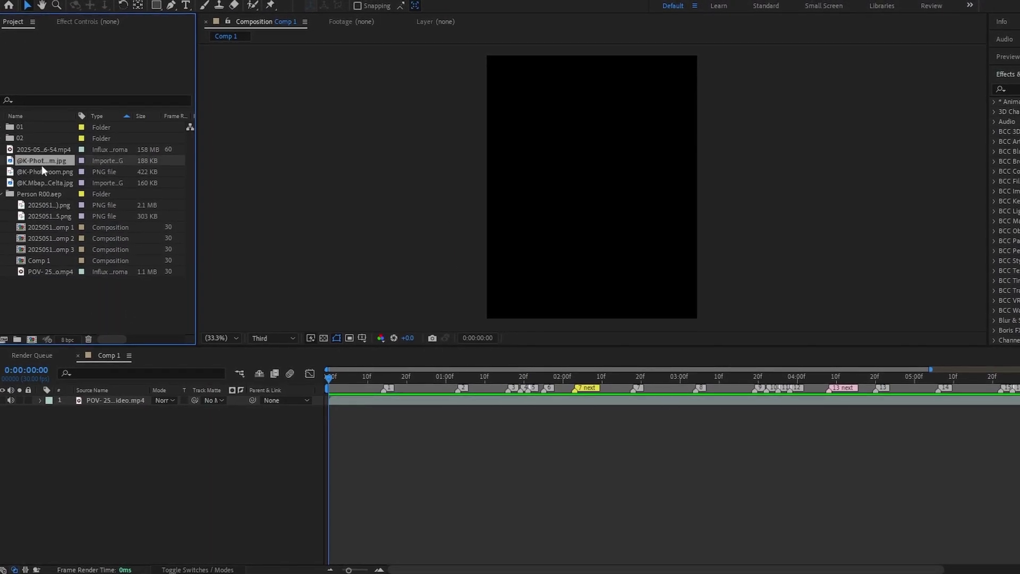
left_click(42, 184, "shift")
left_click_drag(43, 184, 42, 139)
Import the three READY images, including the Photoroom JPG and PNG versions, from the Tut 05 folder.
double_click(98, 288)
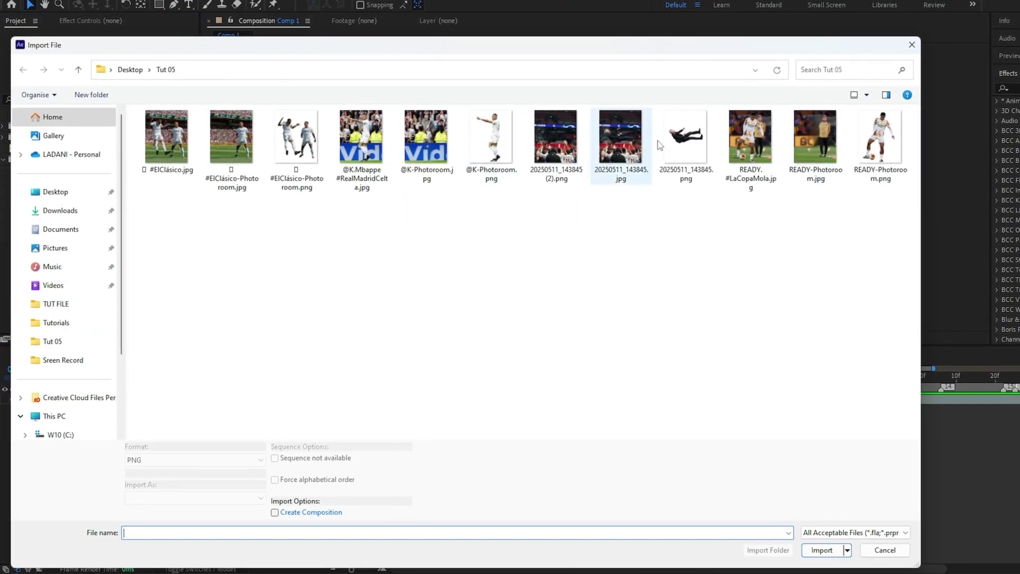
left_click_drag(867, 223, 717, 106)
left_click(822, 541)
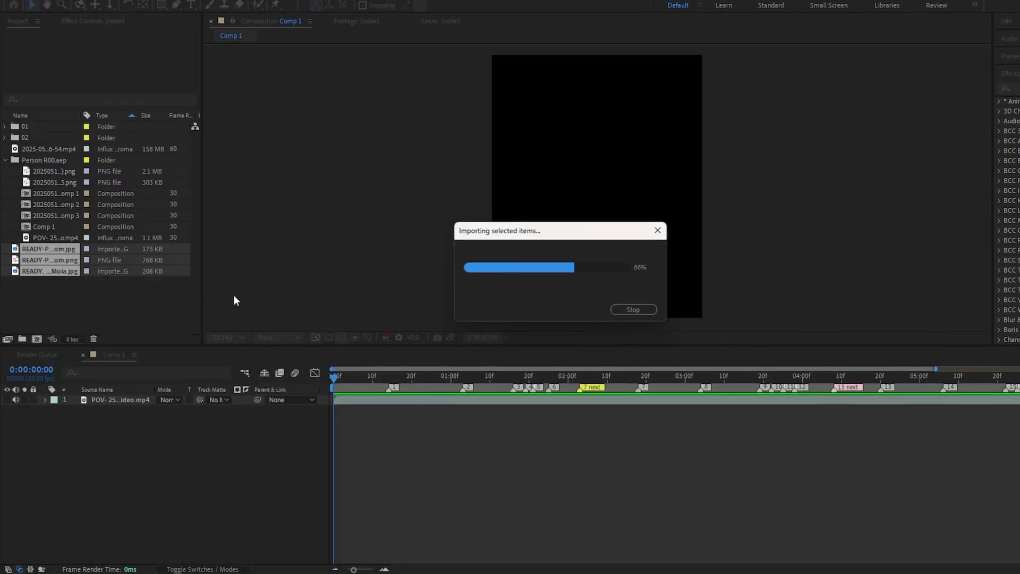
Create a project folder named 03, move the three READY images into it, and collapse the Person R00.aep folder.
right_click(91, 292)
left_click(117, 310)
type("03")
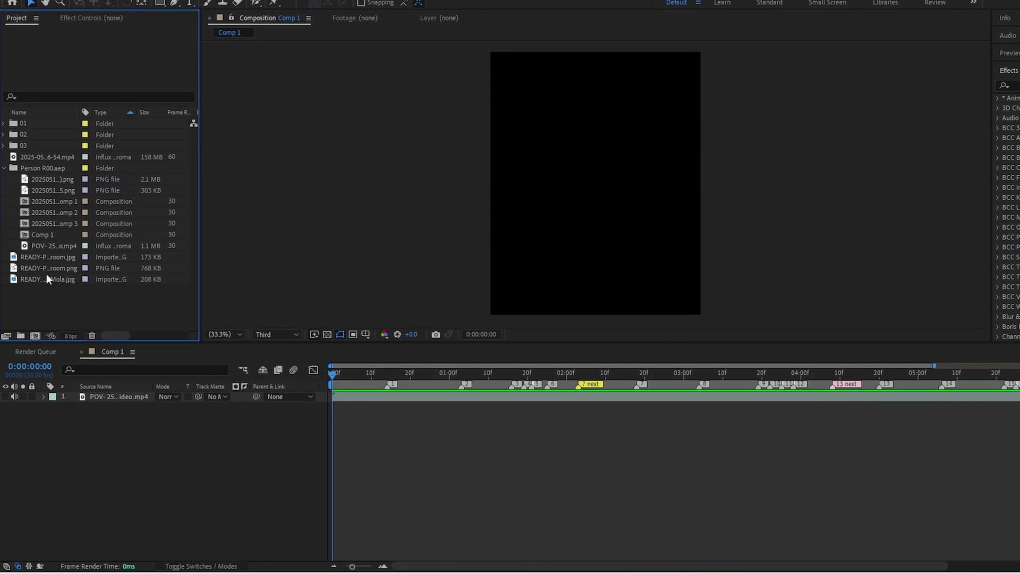
left_click(46, 279)
left_click(42, 259, "shift")
left_click_drag(42, 259, 49, 147)
left_click(2, 169)
Import the three #ElClásico images, including the Photoroom JPG and PNG versions, from the Tut 05 folder.
double_click(106, 255)
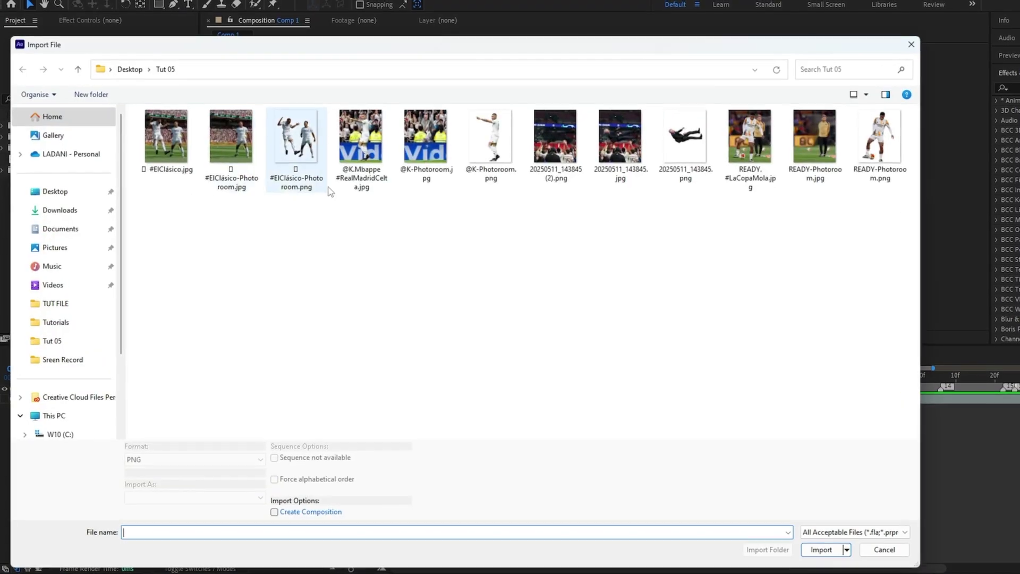
left_click_drag(327, 212, 176, 136)
left_click(820, 542)
Create a project folder named 04, move the three #ElClásico images into it, and collapse the folder.
right_click(77, 261)
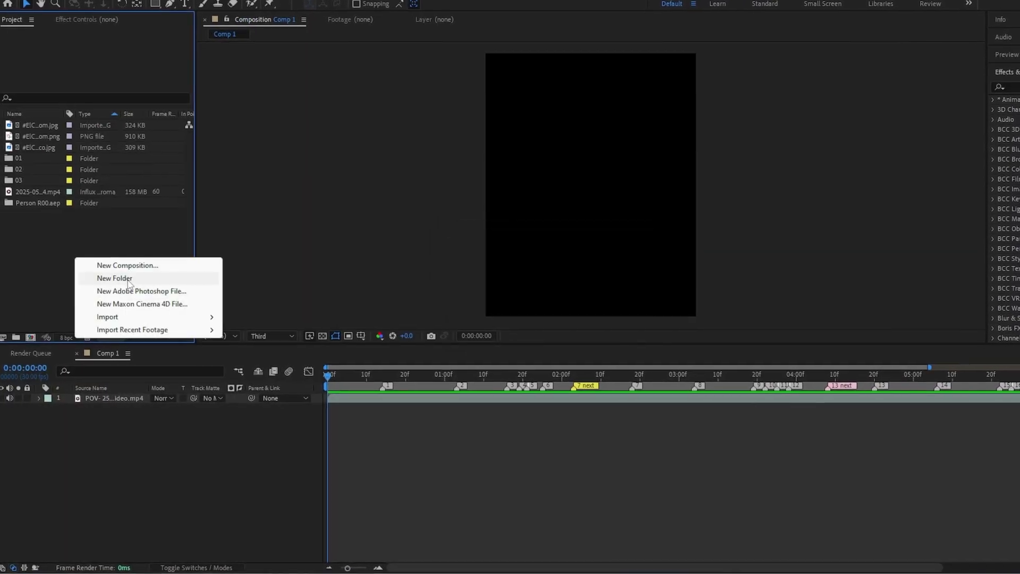
left_click(101, 279)
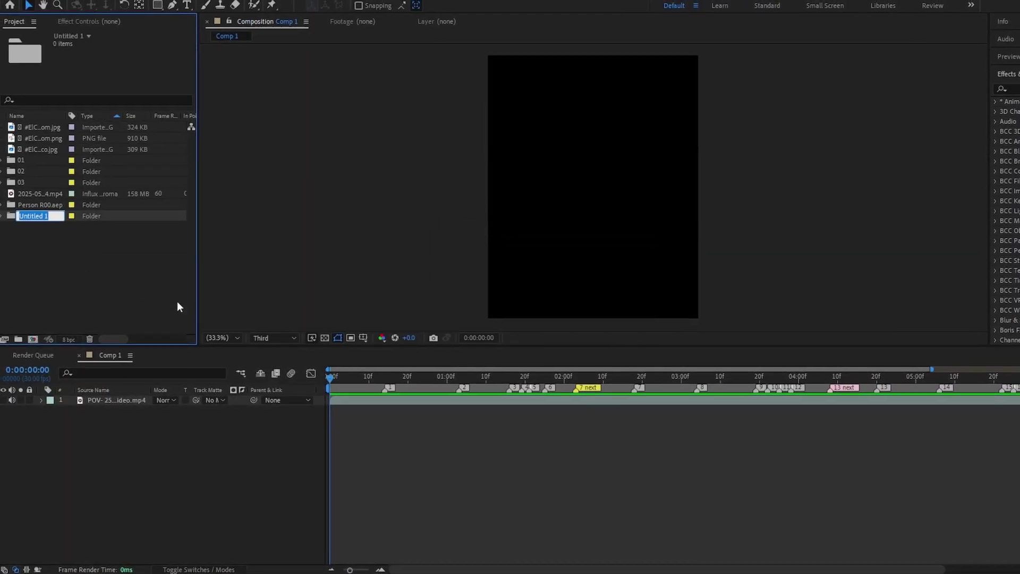
left_click(46, 127, "shift")
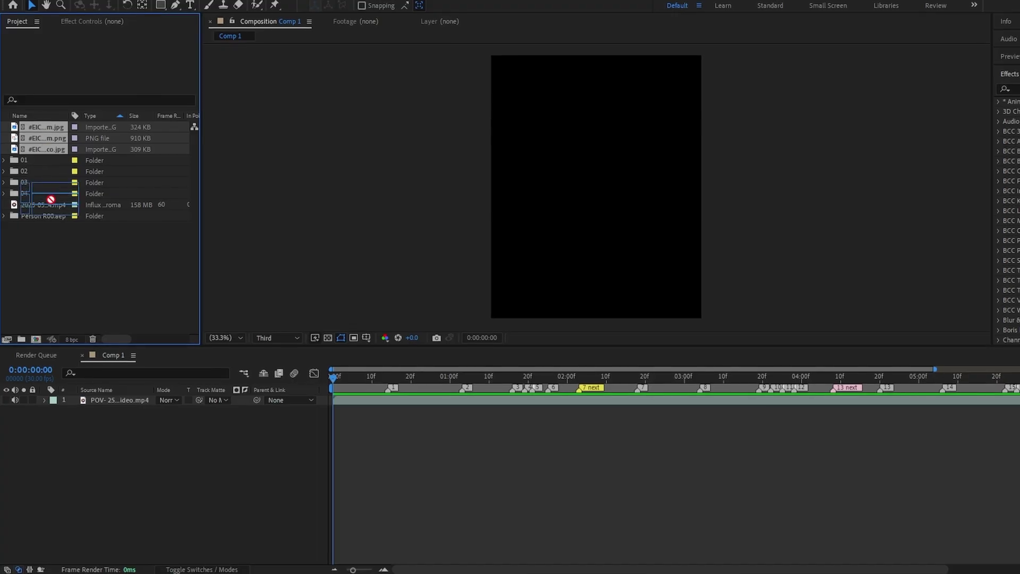
left_click_drag(51, 199, 50, 193)
left_click(2, 158)
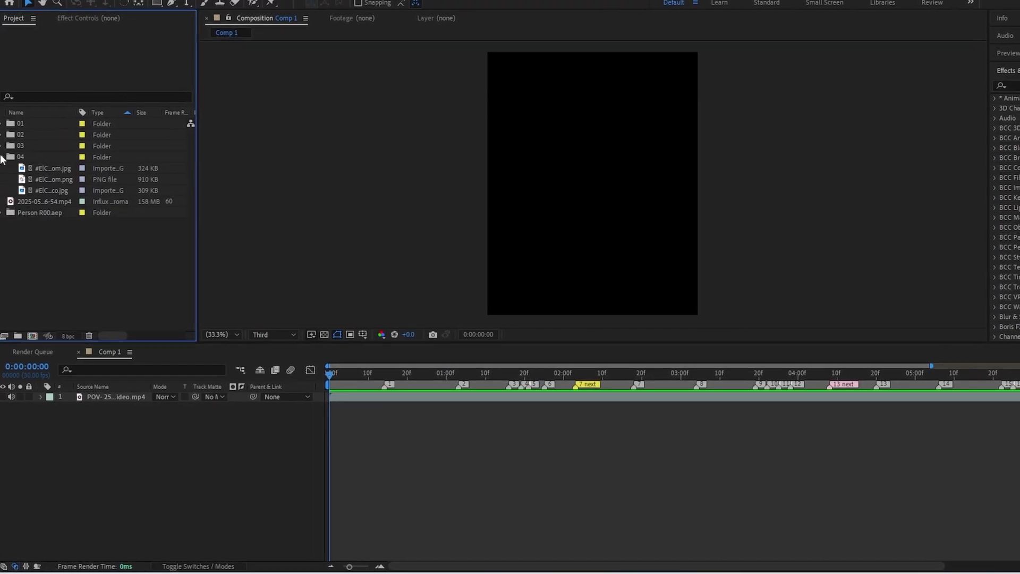
left_click(2, 158)
Add the two PNG images from folder 01 to Comp 1 above the video layer, with the cutout on top.
left_click(1, 127)
left_click(48, 148)
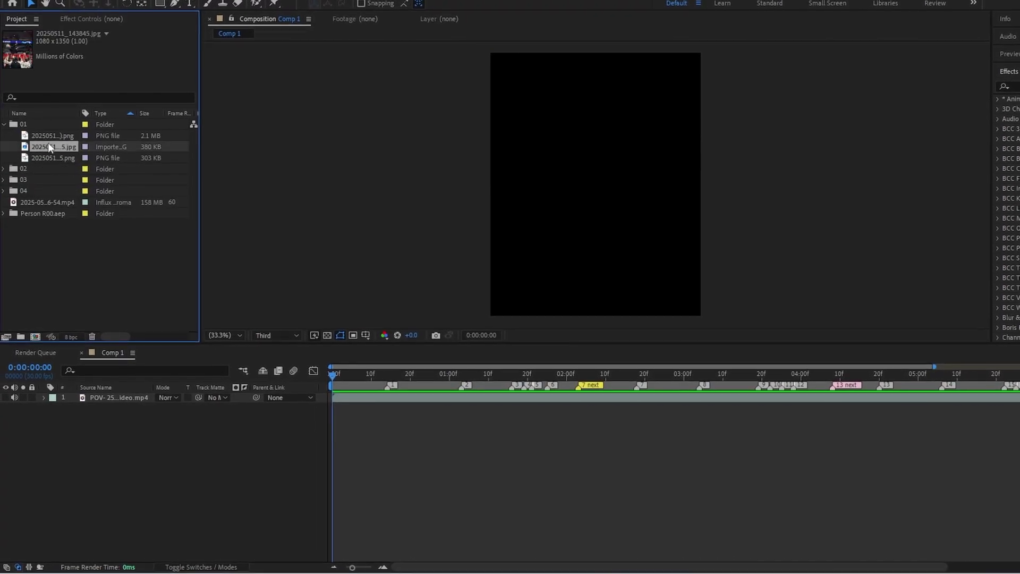
left_click(48, 138)
left_click(56, 158, "ctrl")
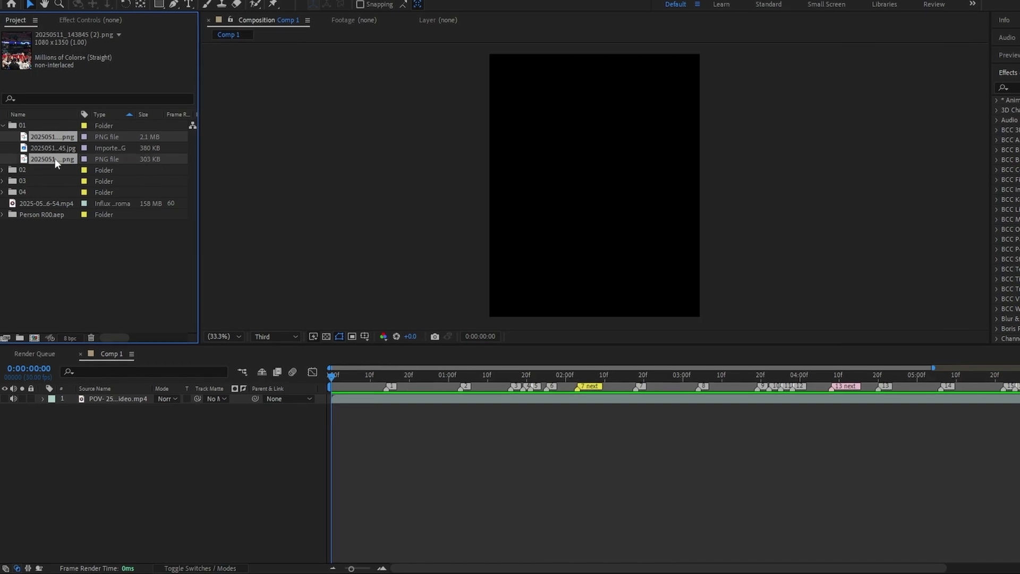
left_click_drag(45, 157, 115, 394)
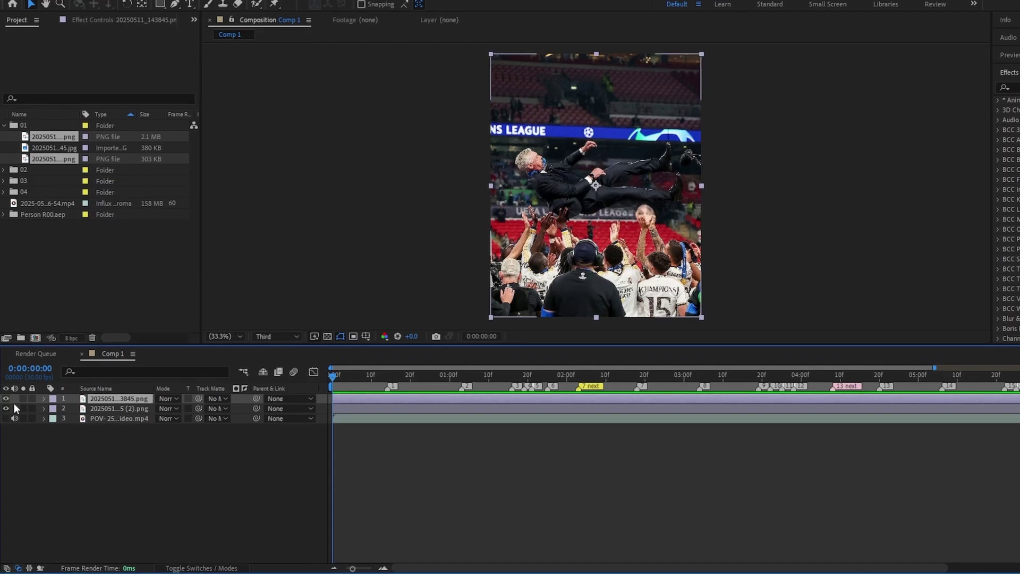
Split the 20250511_143845.png cutout layer at marker 1 (0:00:00:14) and trim the second piece to start at marker 2 (0:00:01:03).
left_click(384, 375)
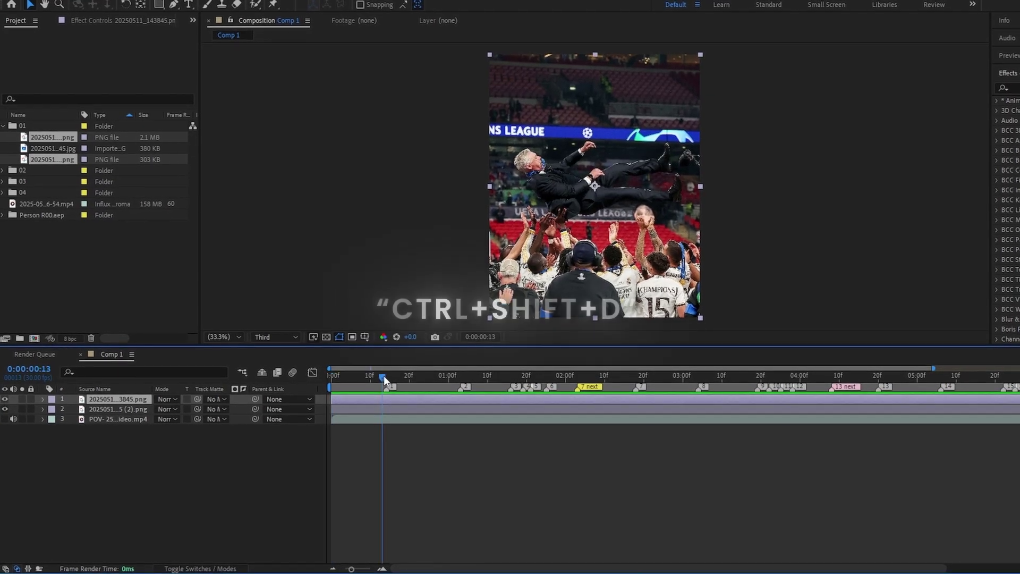
key("ctrl+shift+d")
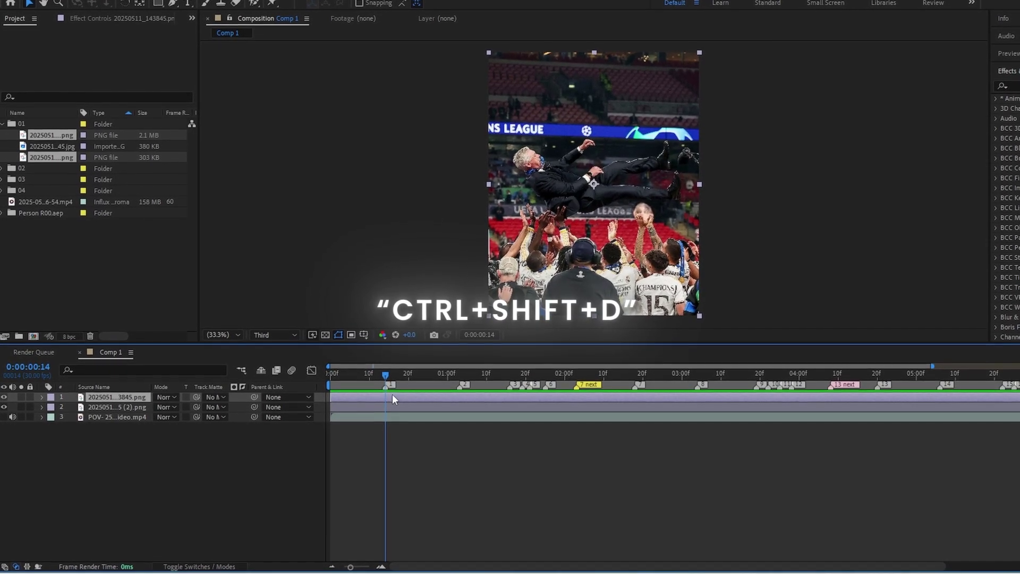
left_click(460, 376)
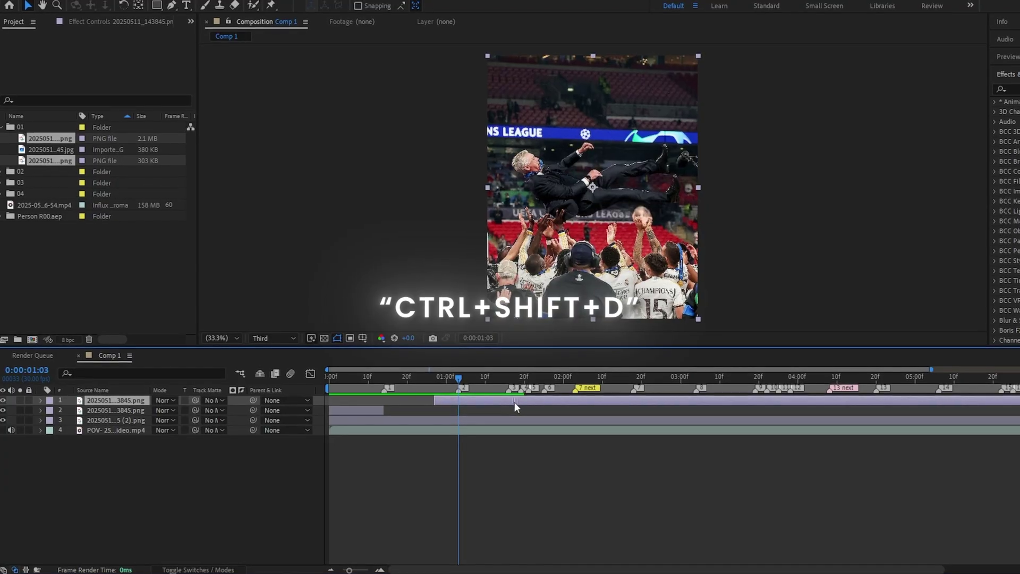
key("alt+bracketleft")
Split the remaining cutout layer at markers 3, 4, 5 and 6, and delete the piece after marker 6 (0:00:01:25).
left_click(510, 375)
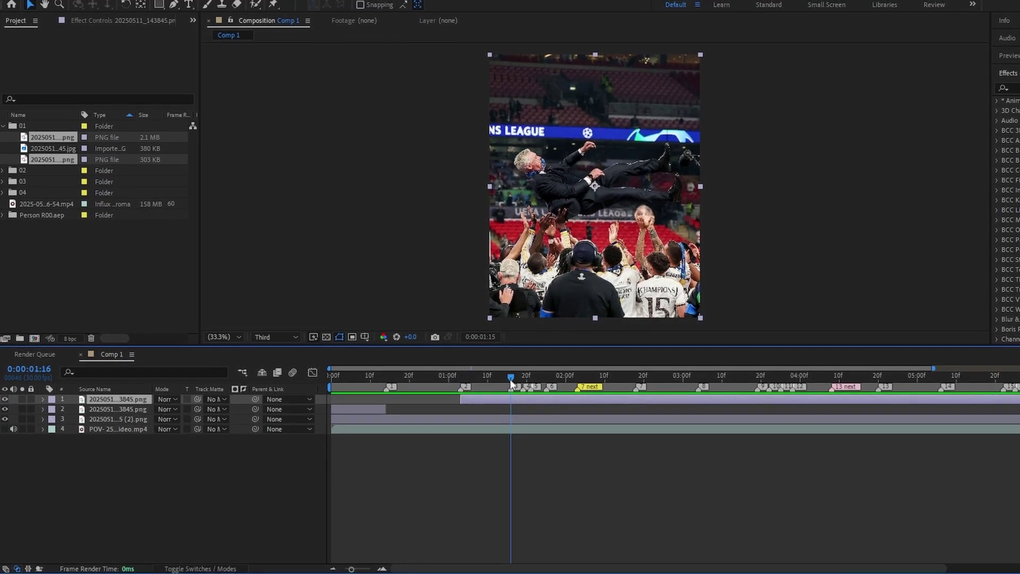
key("ctrl+shift+d")
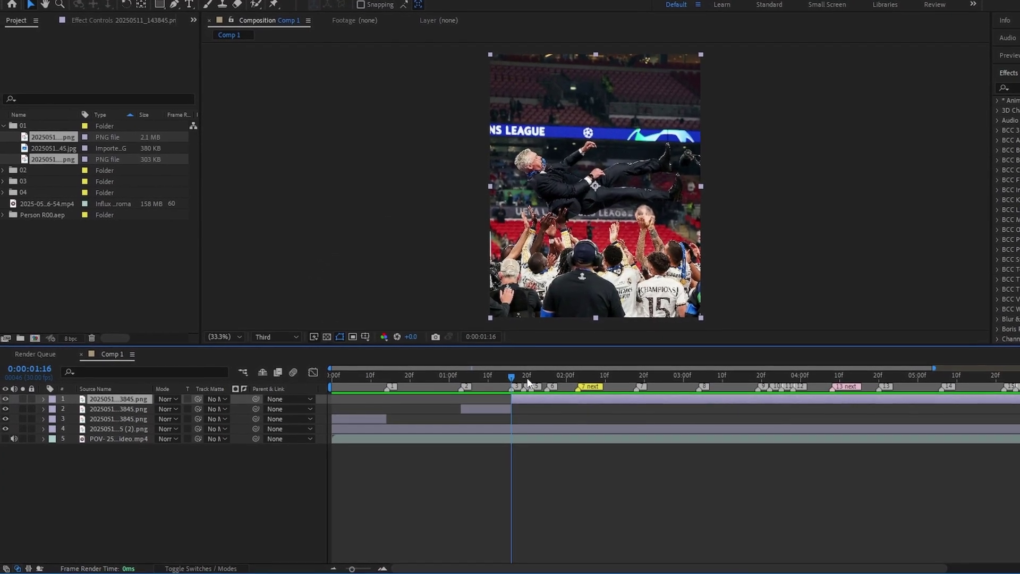
key("equal")
key("equal")
key("equal")
key("equal")
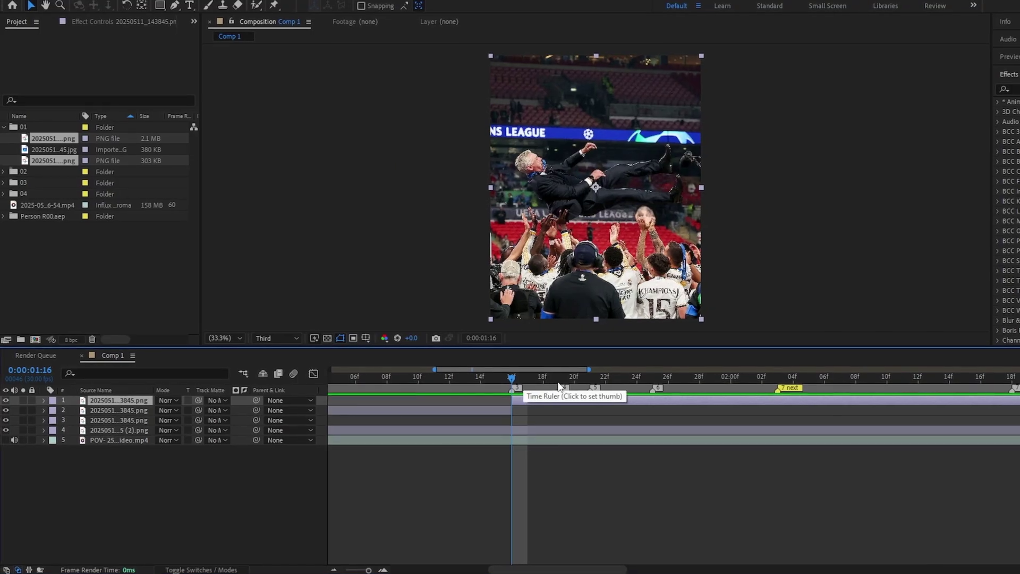
key("ctrl+shift+d")
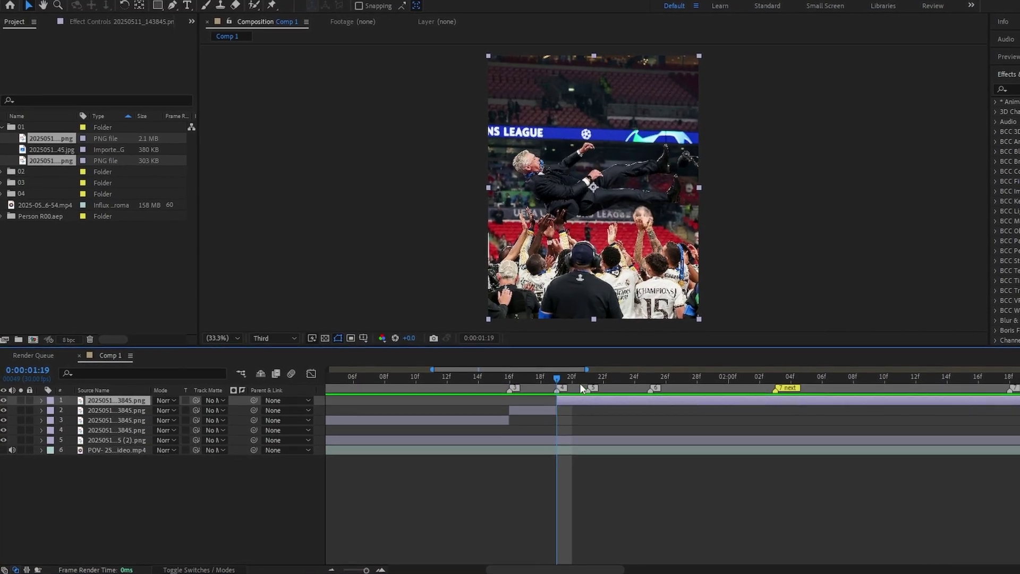
left_click(590, 379)
key("ctrl+shift+d")
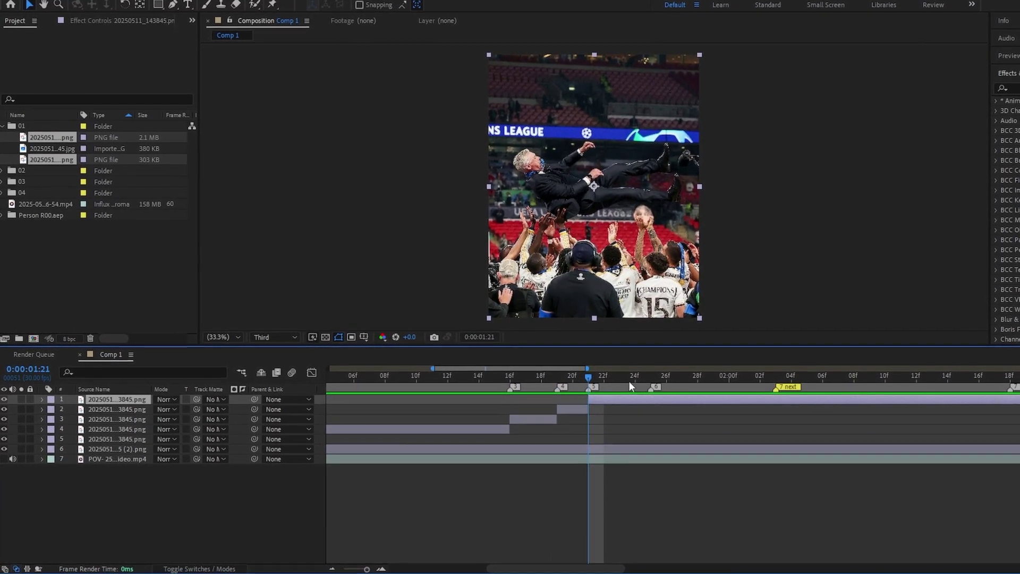
left_click(647, 376)
key("ctrl+shift+d")
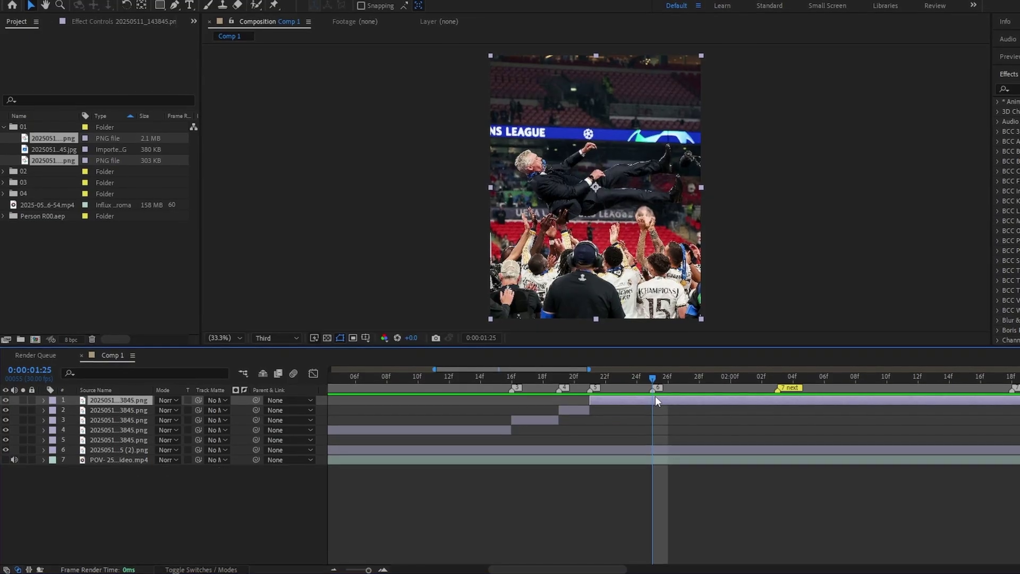
key("Delete")
key("minus")
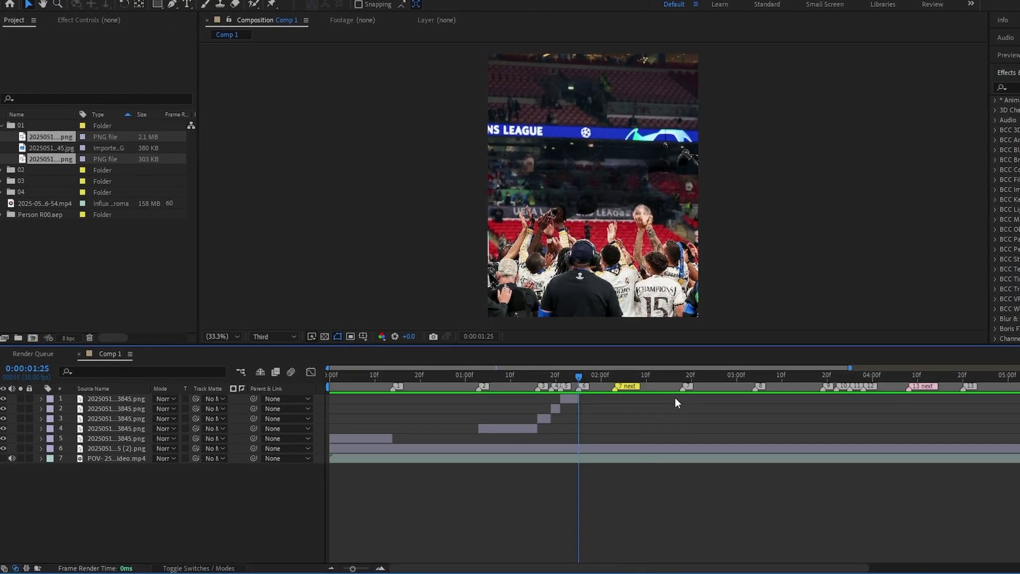
Pre-compose the cutout piece between markers 3 and 4, moving all attributes into the new composition.
key("equal")
left_click_drag(579, 380, 529, 382)
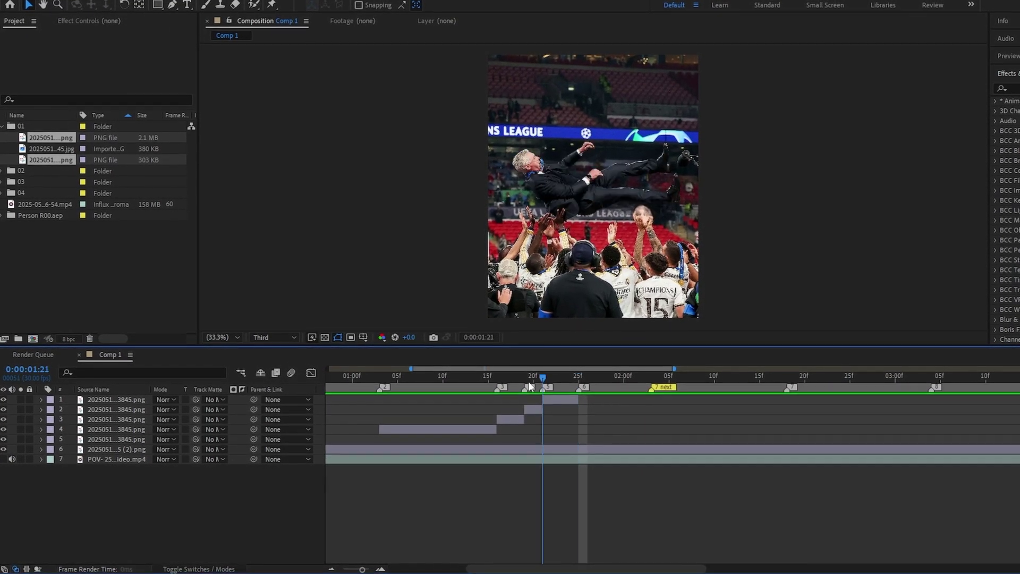
right_click(517, 416)
left_click(566, 337)
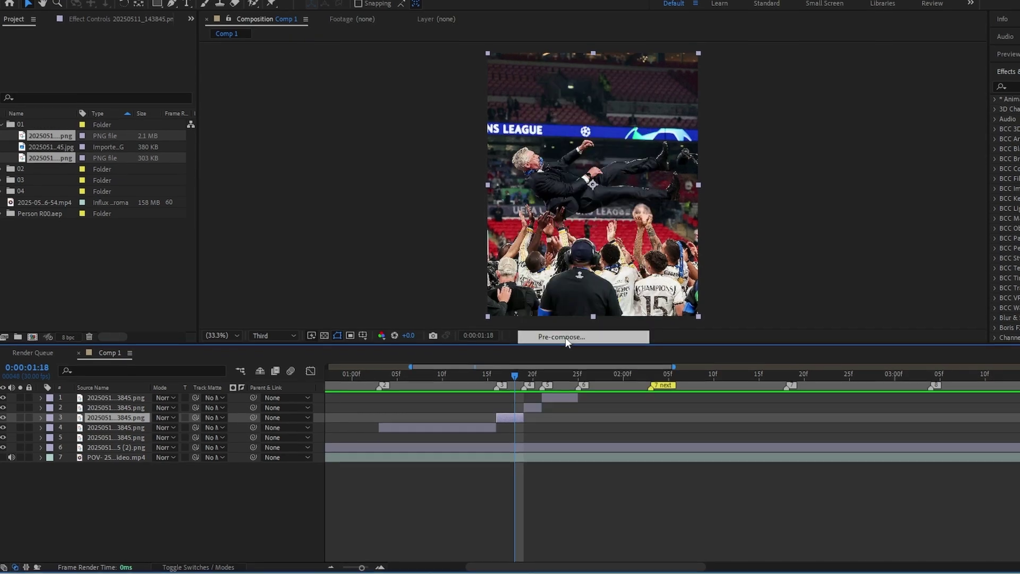
left_click(456, 284)
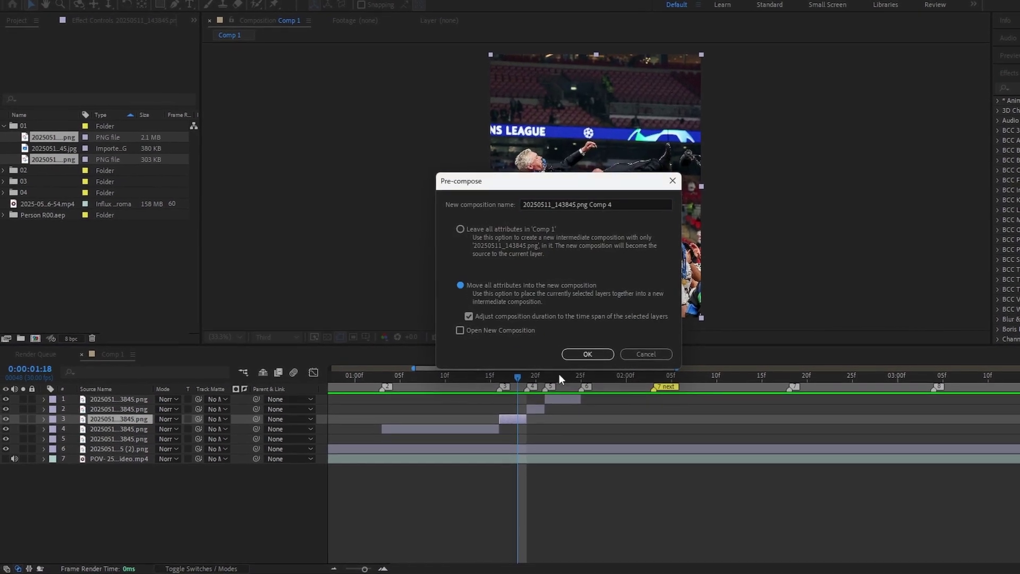
left_click(584, 352)
Pre-compose the cutout pieces between markers 4 and 5 and between markers 5 and 6 as separate compositions.
right_click(533, 408)
left_click(563, 327)
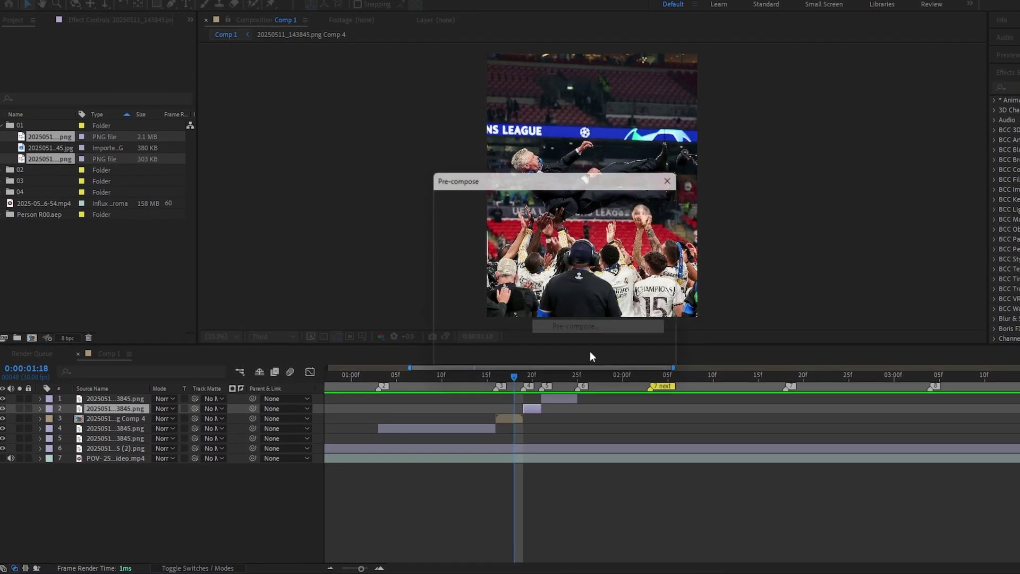
right_click(563, 399)
left_click(568, 316)
left_click(584, 353)
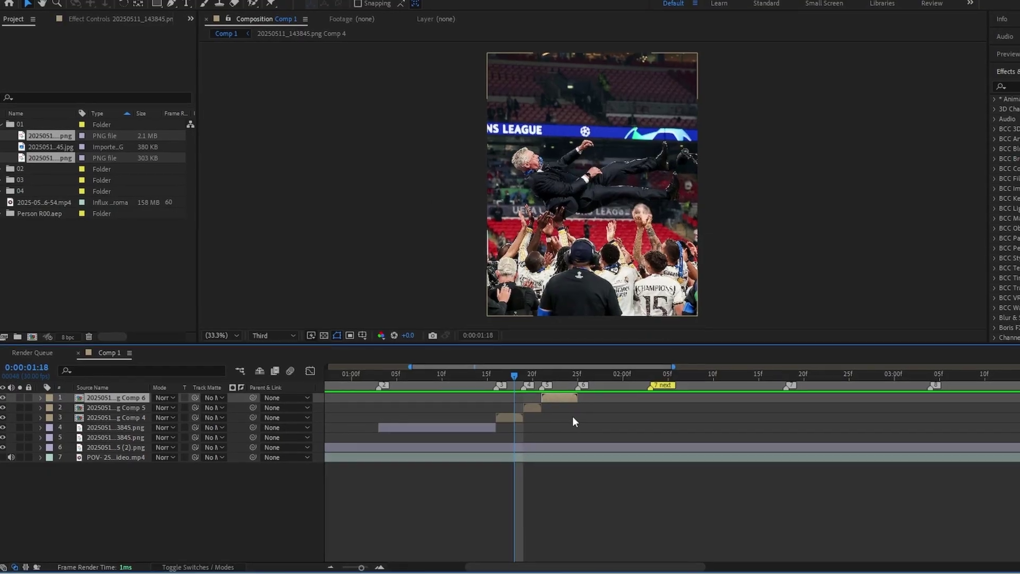
Duplicate each of the three pre-composed cutout layers, Comp 4, Comp 5 and Comp 6.
left_click_drag(506, 379, 497, 379)
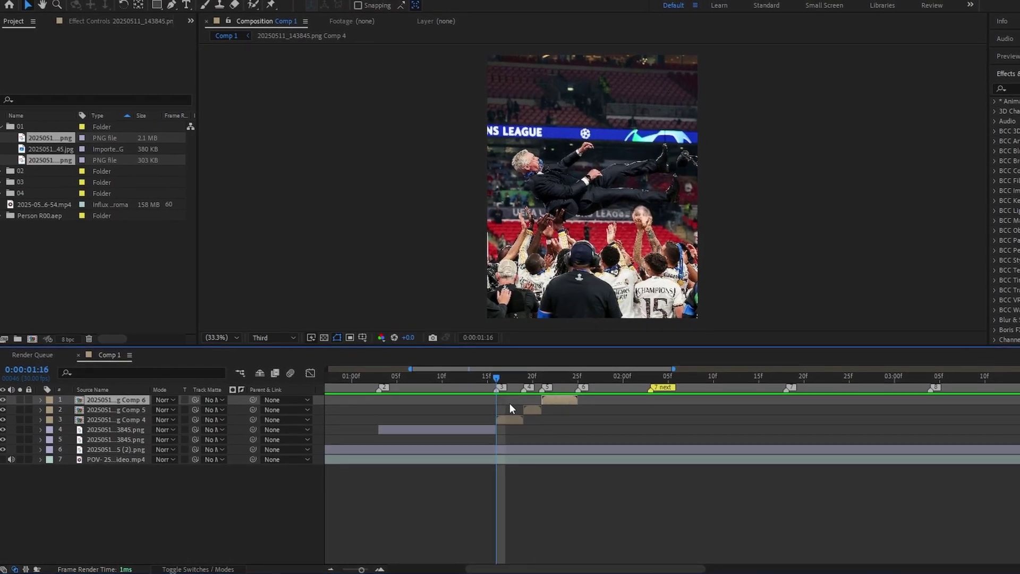
left_click(510, 419)
key("ctrl+d")
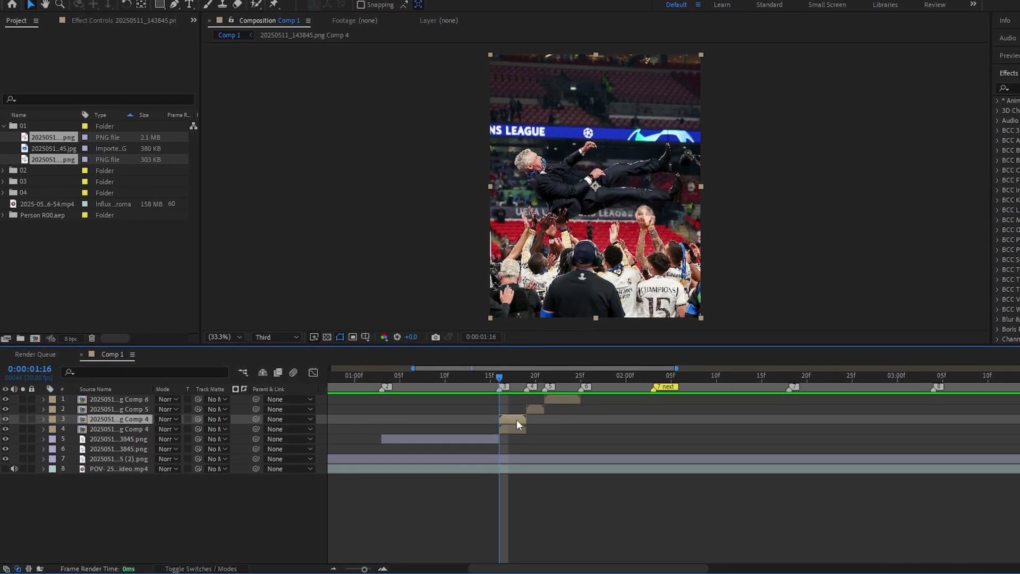
left_click(540, 410)
key("ctrl+d")
left_click(557, 400)
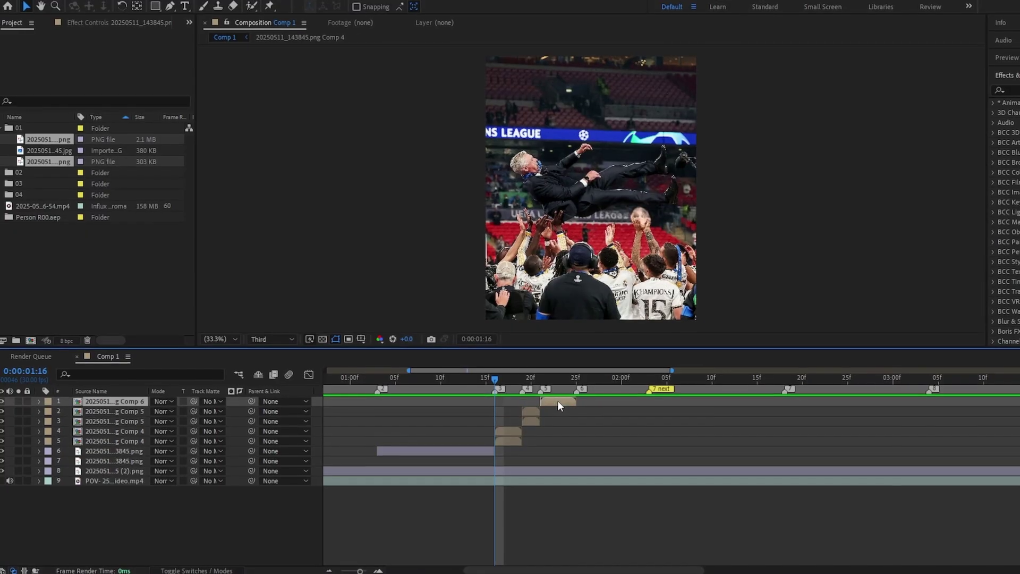
key("ctrl+d")
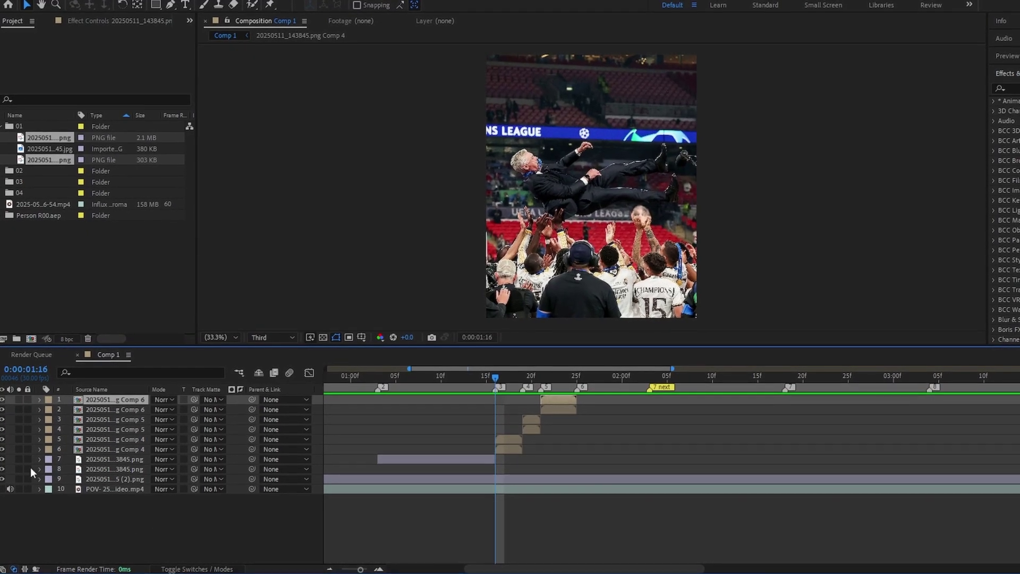
Create an adjustment layer in Comp 1 and place it directly above the two Comp 4 layers.
right_click(246, 452)
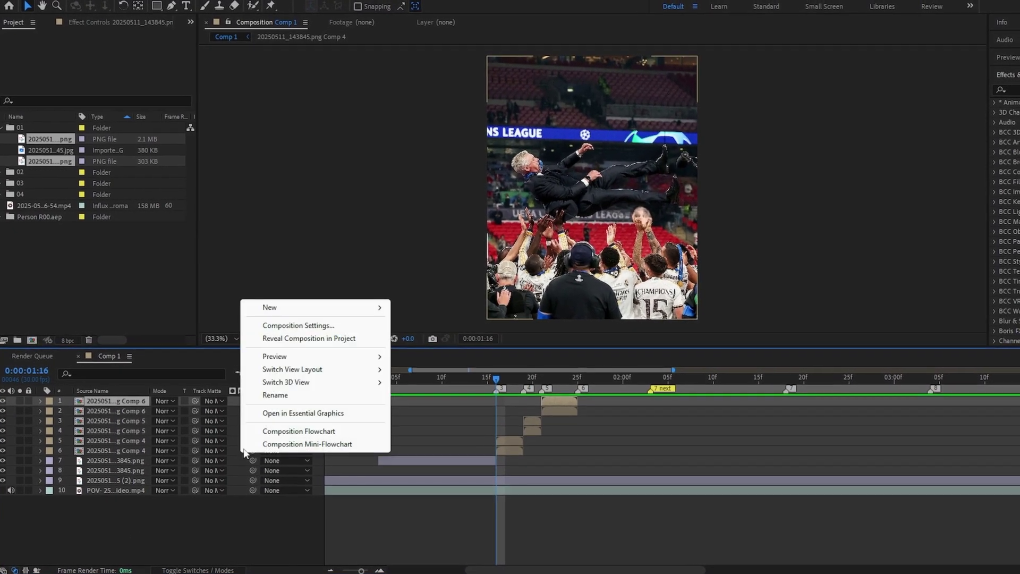
mouse_move(289, 305)
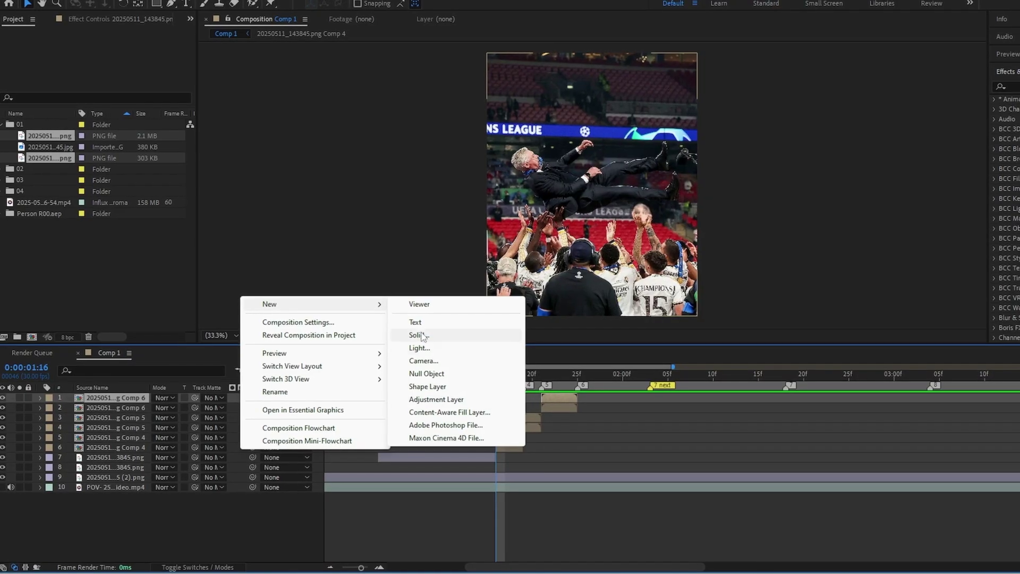
left_click(432, 398)
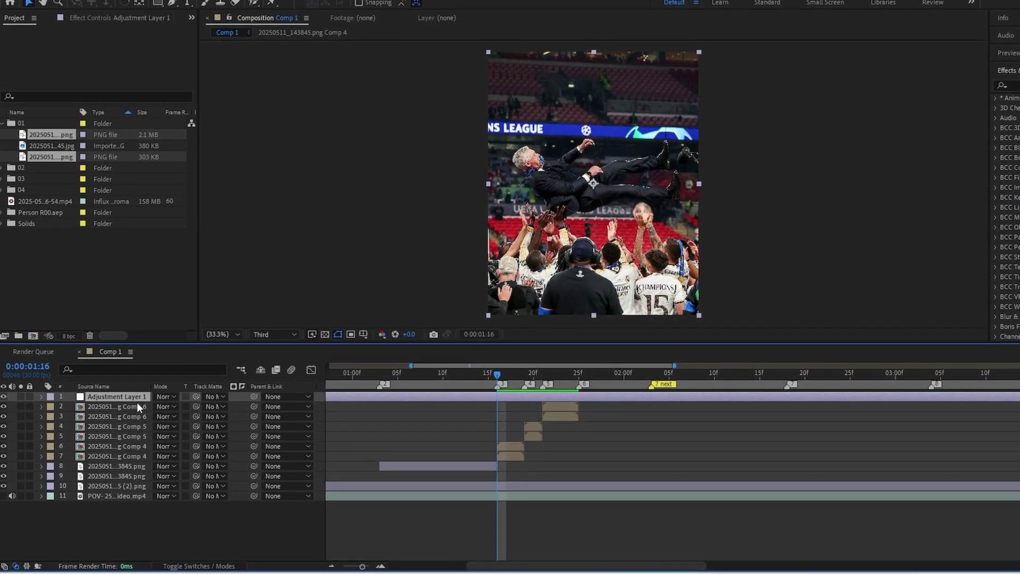
left_click_drag(155, 436, 158, 441)
Trim the adjustment layer to span markers 3 to 4 (0:00:01:16 to 0:00:01:19), deleting the excess pieces.
key("equal")
key("equal")
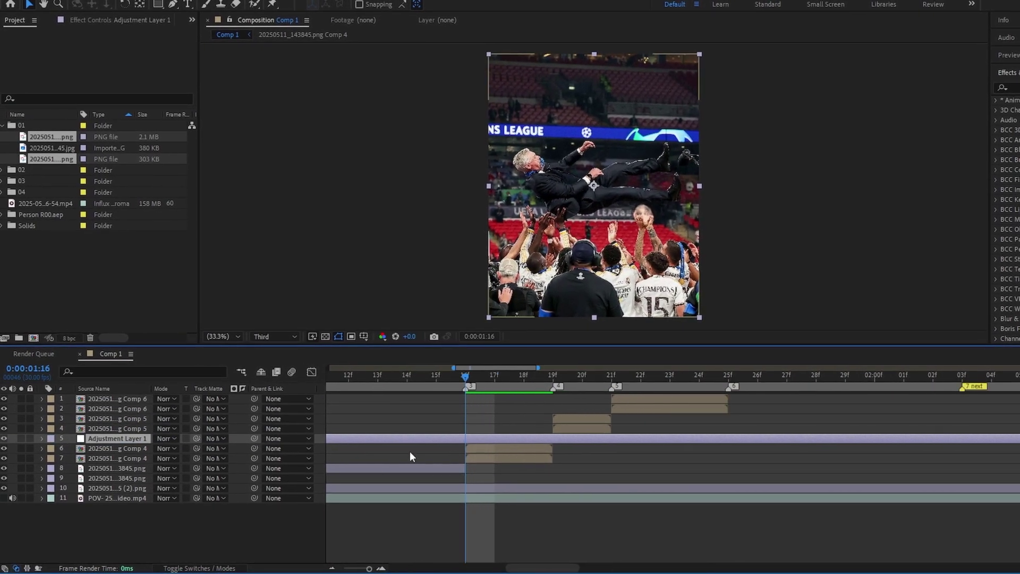
key("ctrl+shift+d")
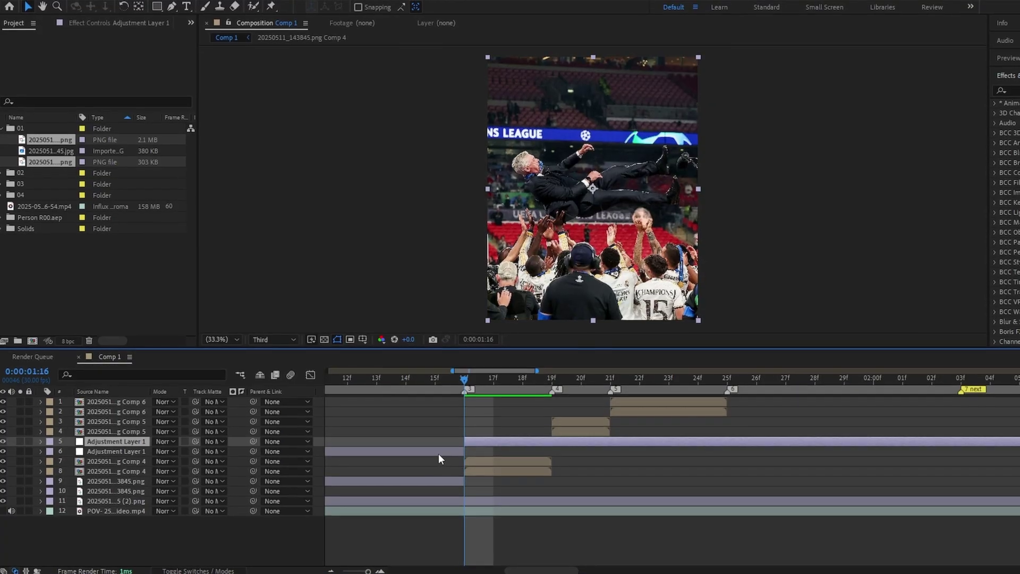
key("Delete")
left_click(553, 378)
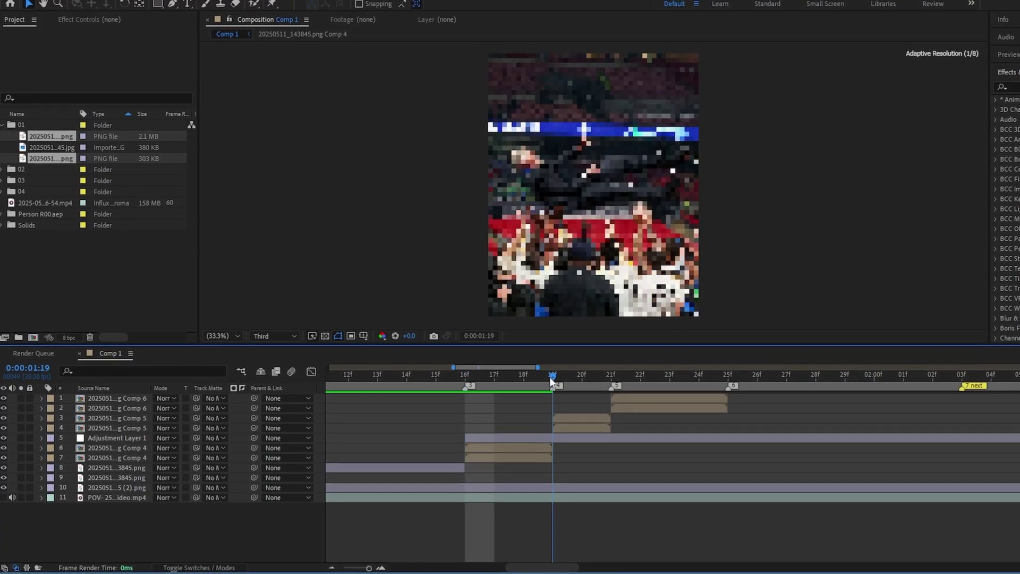
left_click(562, 439)
key("ctrl+shift+d")
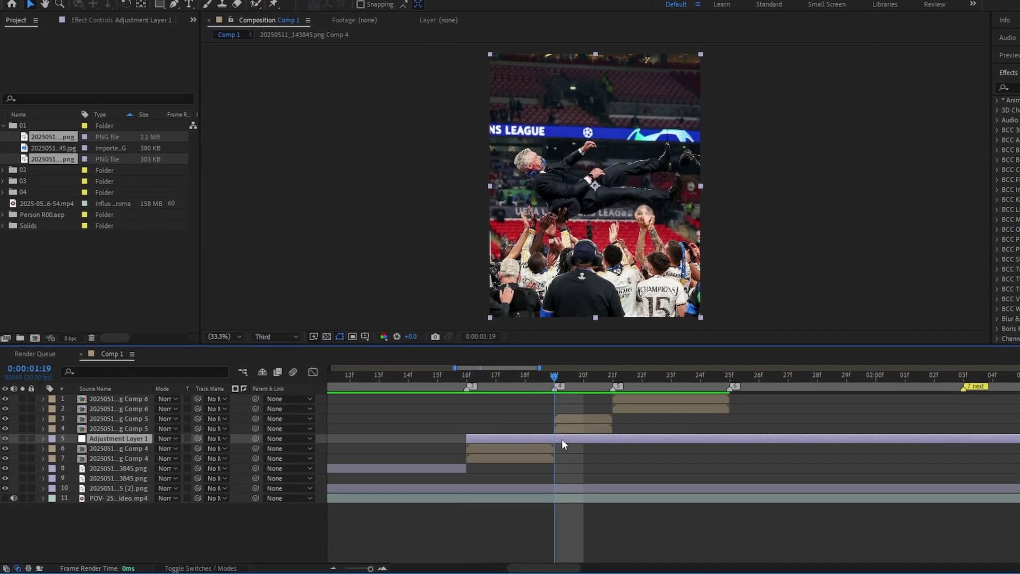
key("Delete")
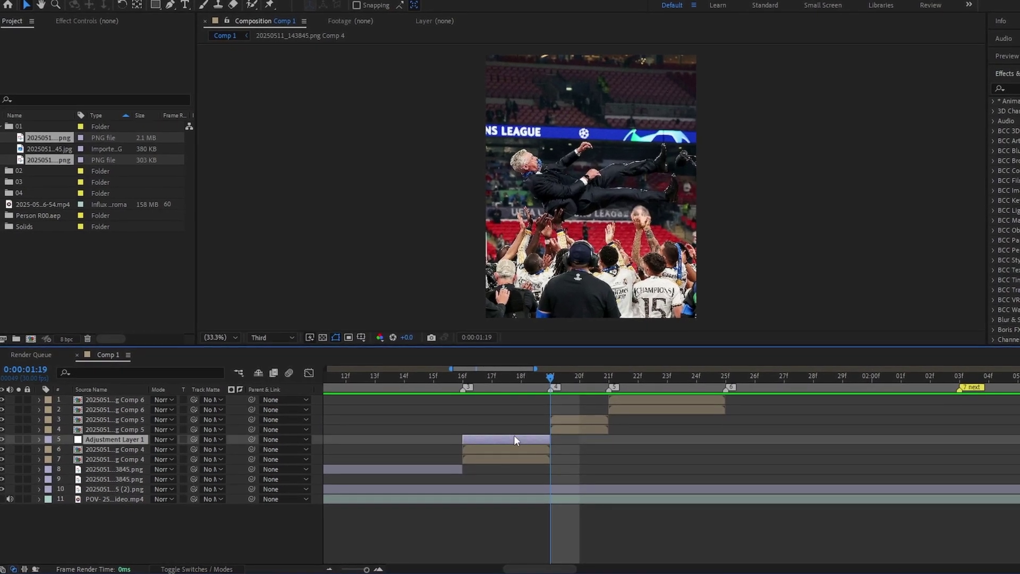
Apply the Invert effect to the adjustment layer above the two Comp 4 layers.
left_click(514, 439)
left_click(506, 382)
left_click(1010, 88)
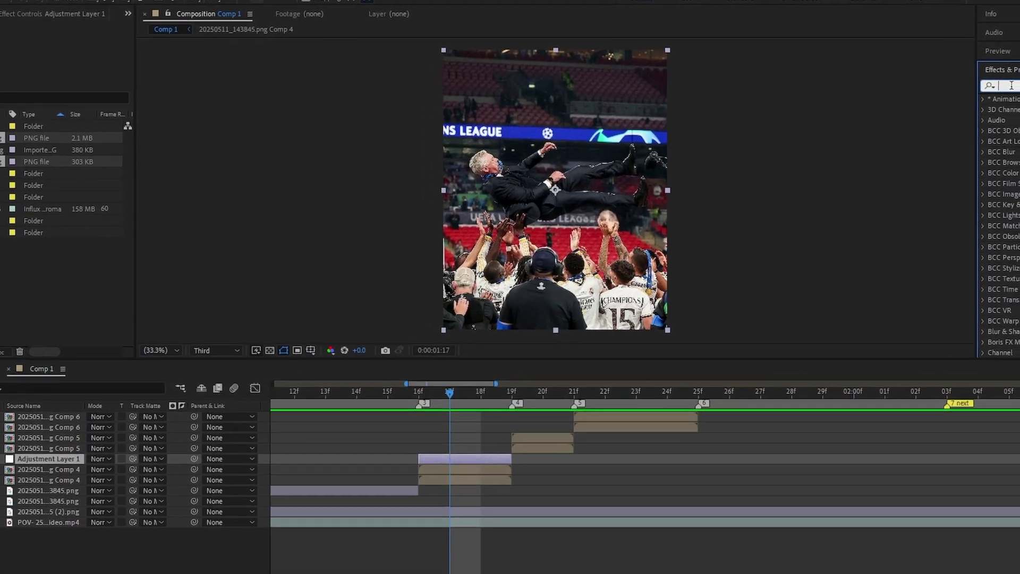
type("inv")
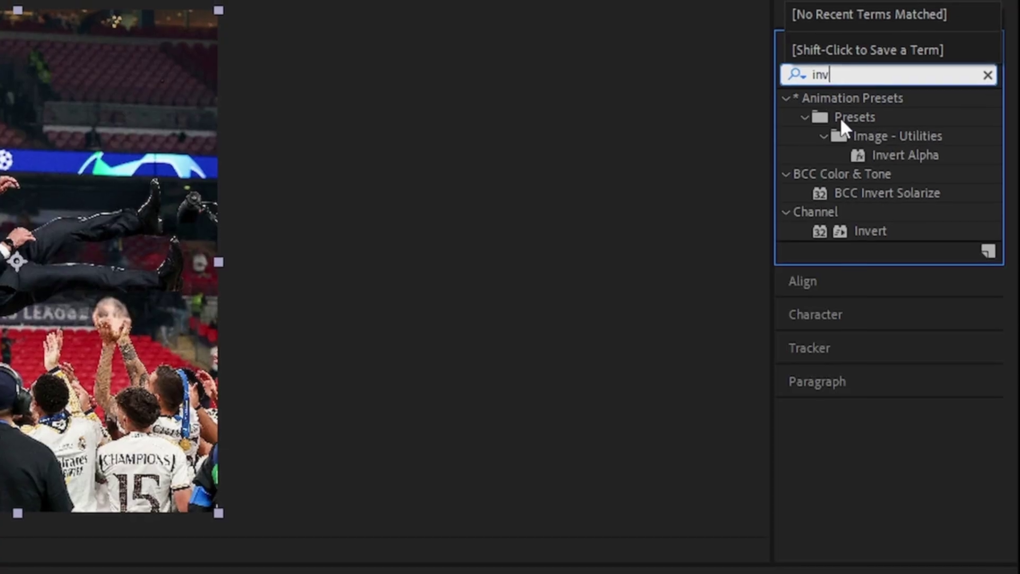
left_click_drag(865, 232, 503, 439)
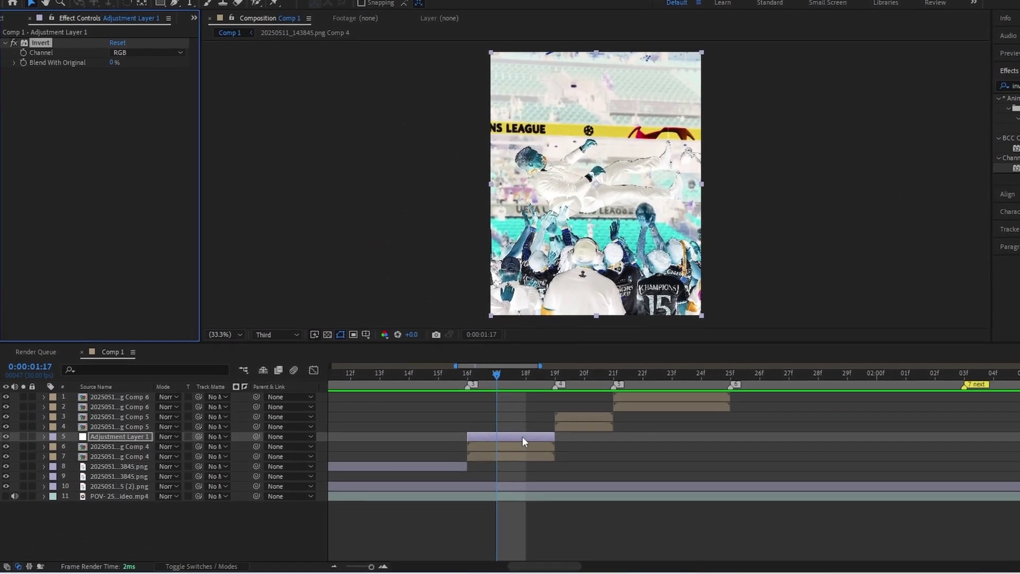
mouse_move(521, 374)
left_mouse_down()
mouse_move(512, 388)
mouse_move(527, 379)
left_mouse_up()
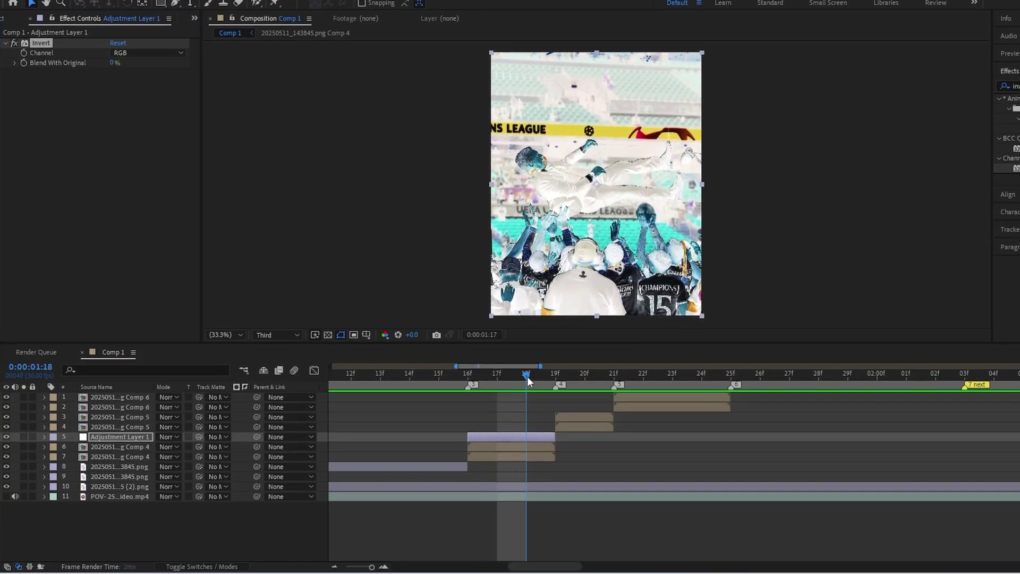
left_click(487, 374)
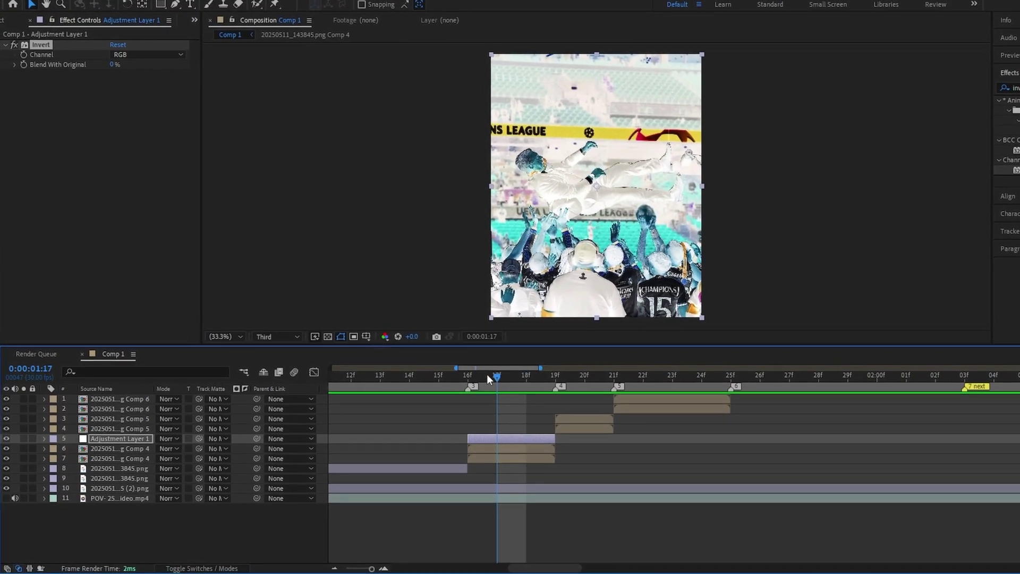
Draw a tall rectangular mask on the adjustment layer around the tossed man's lower legs and feet.
left_click(161, 6)
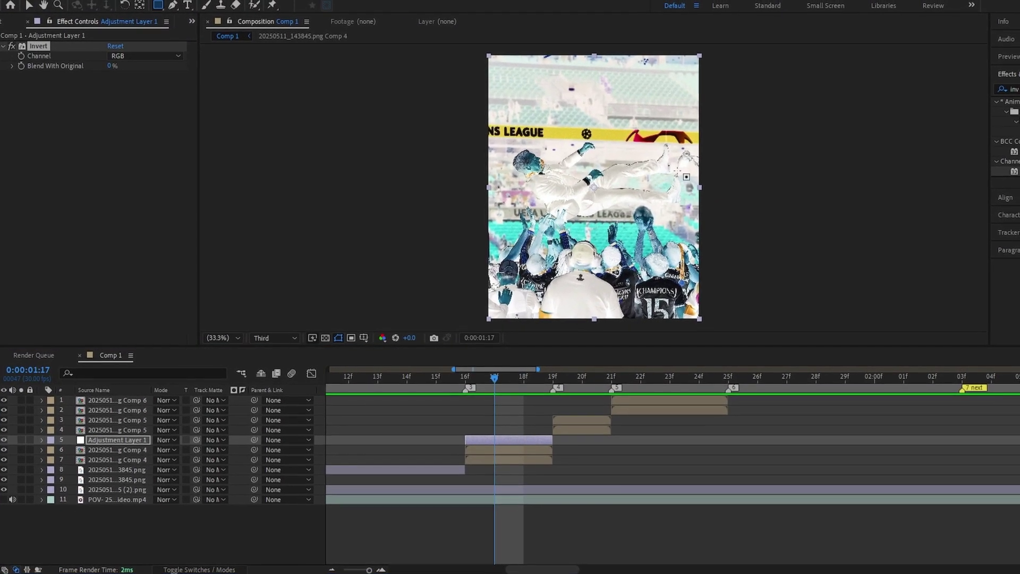
key("space")
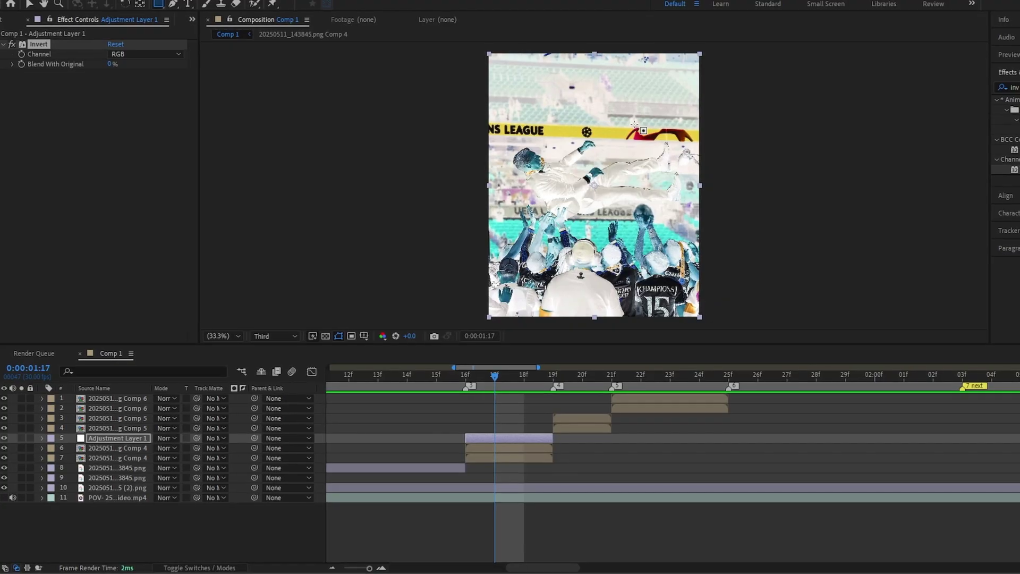
mouse_move(634, 123)
left_mouse_down()
mouse_move(685, 232)
mouse_move(689, 221)
left_mouse_up()
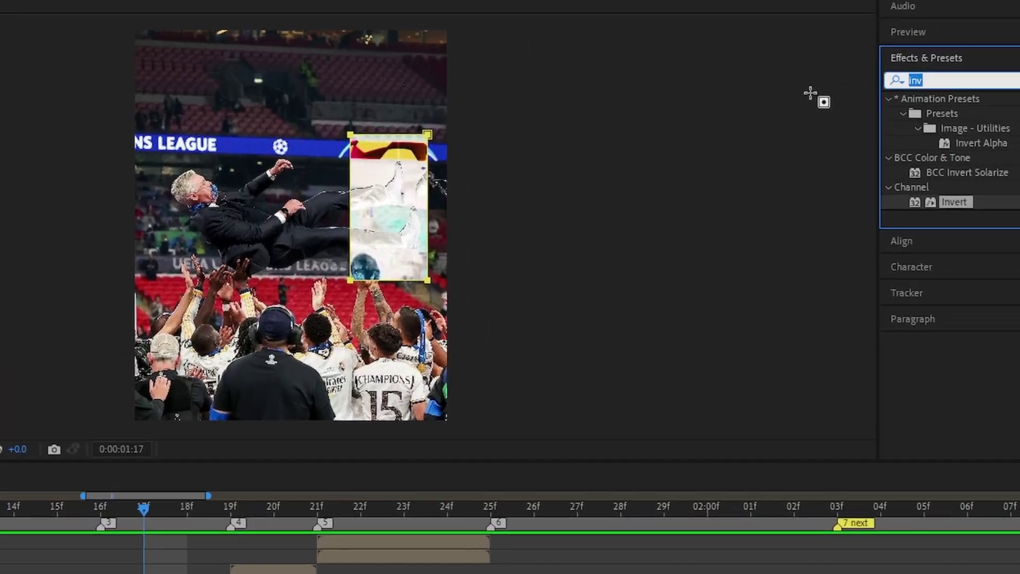
Add the Curves effect to the masked adjustment layer and bend the RGB curve downward in the lower tones.
type("cur")
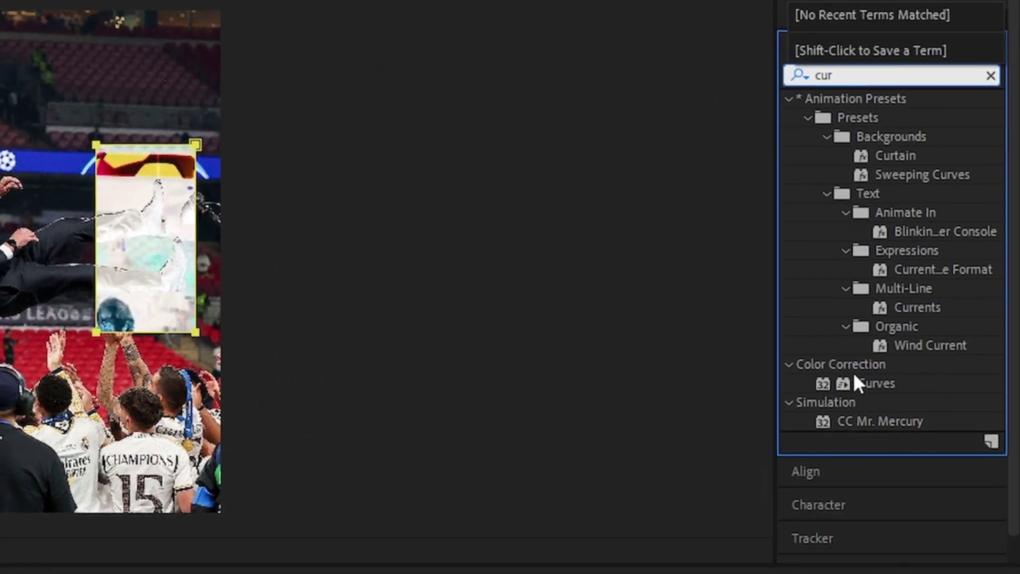
double_click(860, 380)
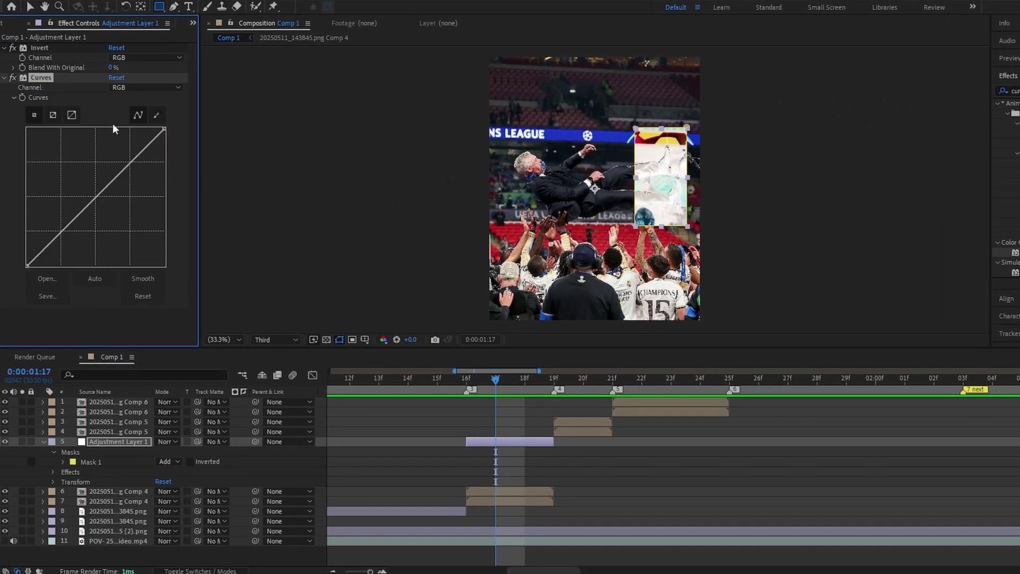
key("v")
left_click_drag(72, 219, 80, 230)
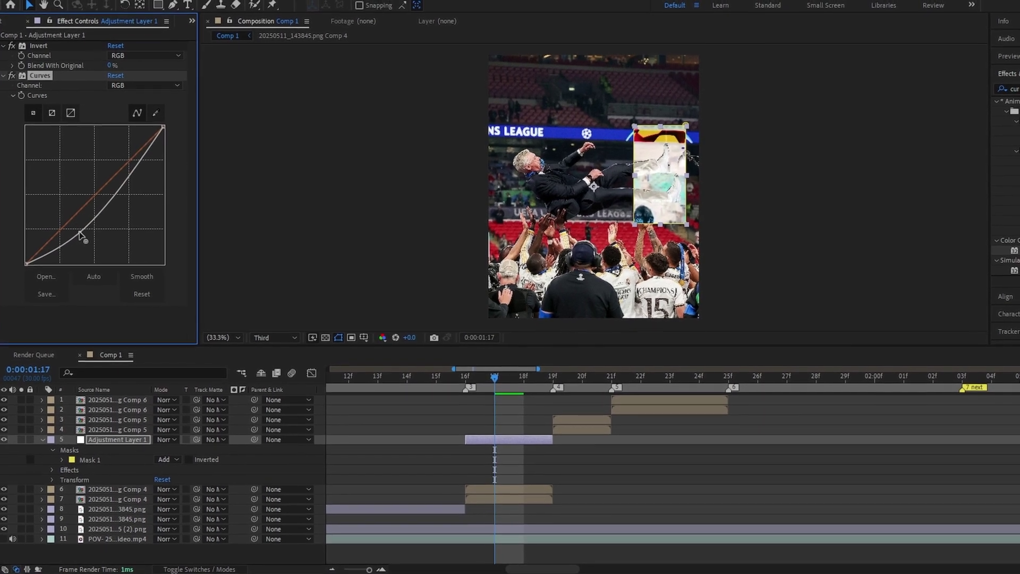
left_click(6, 76)
left_click(6, 47)
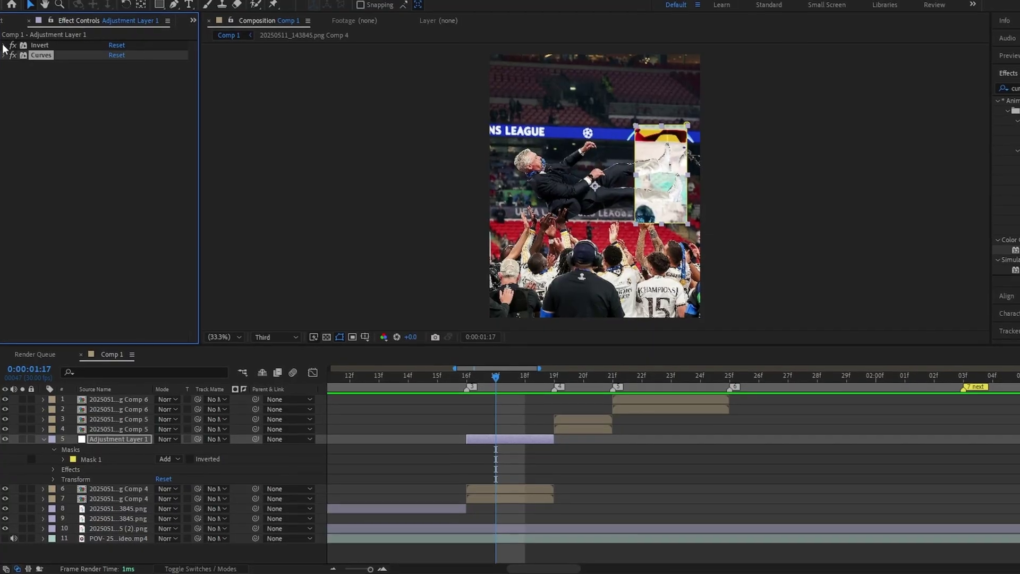
left_click(53, 129)
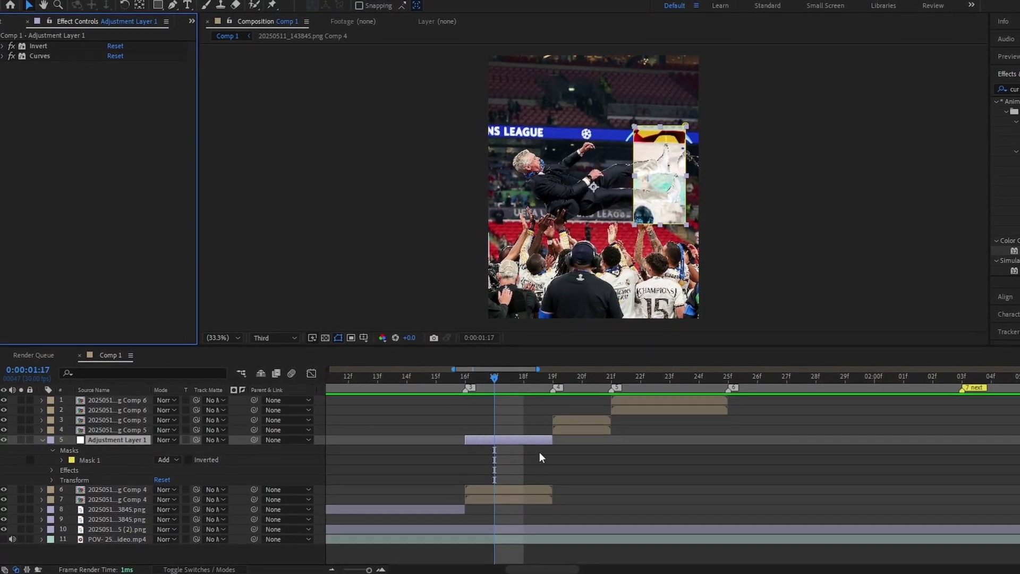
Delete the upper duplicate of the Comp 5 layer and the upper duplicate of the Comp 6 layer.
left_click(531, 490)
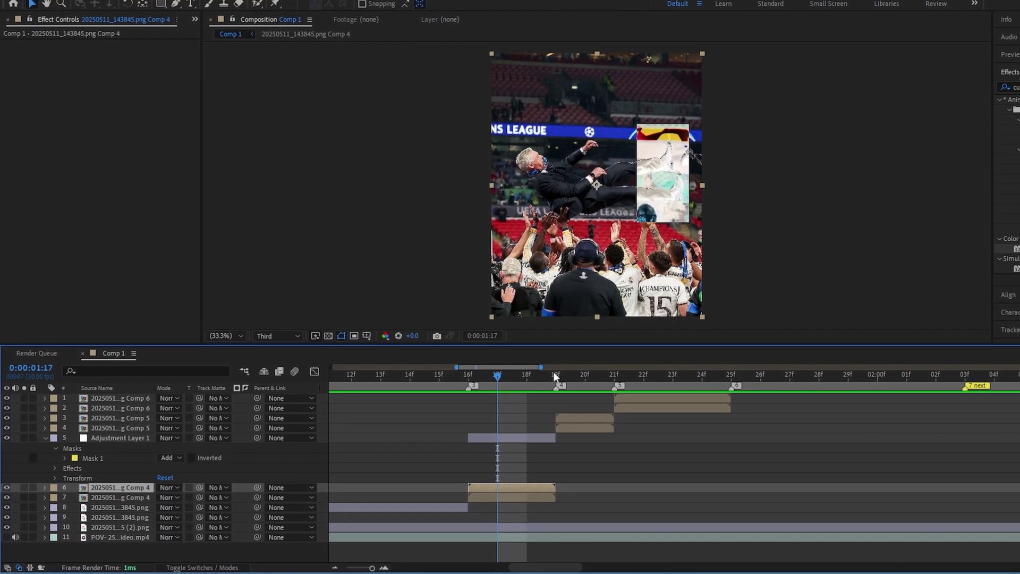
left_click(553, 372)
left_click(565, 418)
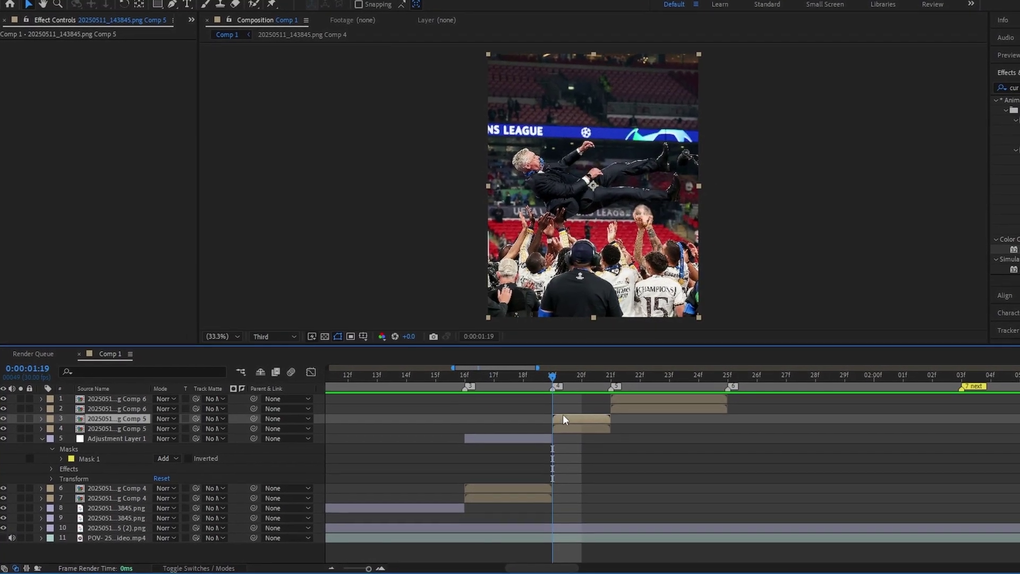
key("Delete")
left_click(643, 400)
key("Delete")
Shift the remaining Comp 5 layer one frame earlier so it overlaps the adjustment layer at 0:00:01:18.
left_click(559, 409)
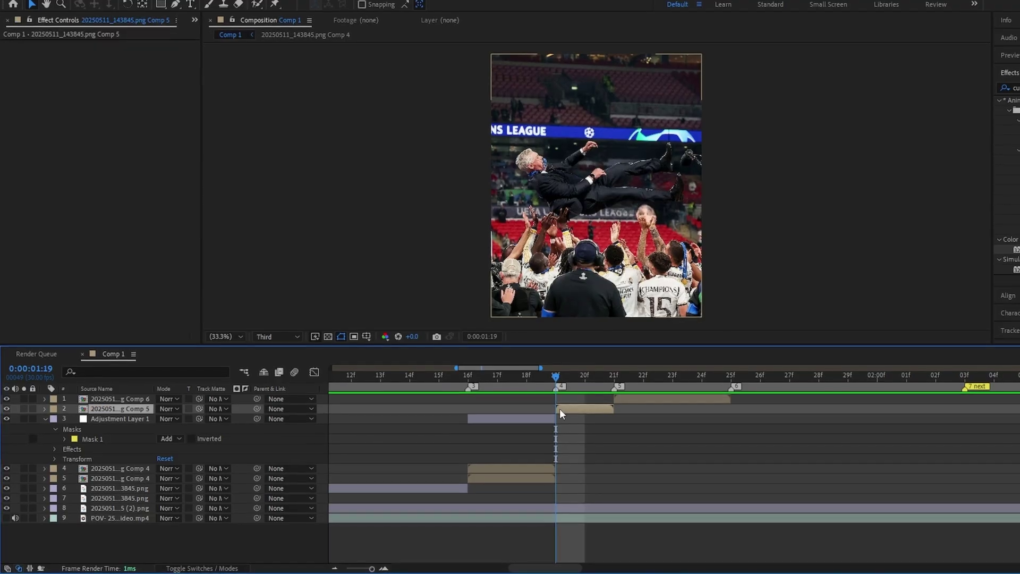
left_click_drag(559, 409, 551, 408)
left_click(526, 379)
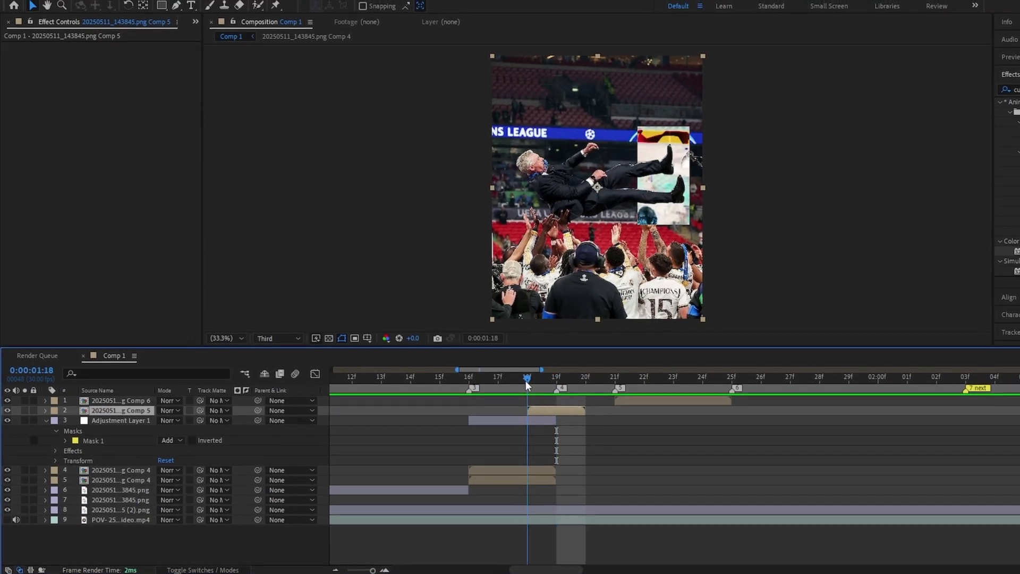
Draw a closed Pen mask on Comp 5 around the tossed man's body, ending along the near edge of the inverted box so his lower legs are excluded.
left_click(175, 6)
left_click(225, 337)
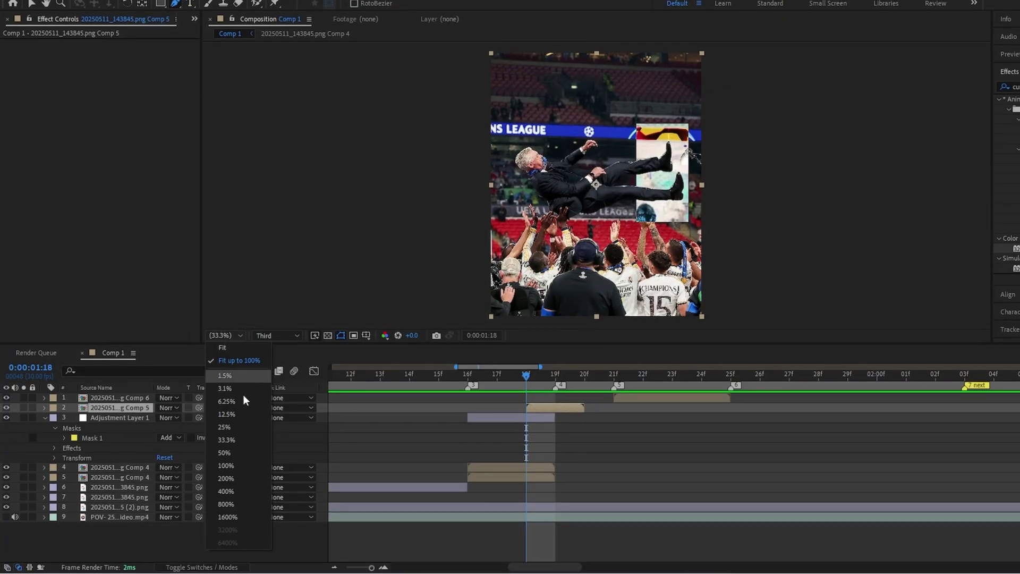
left_click(243, 460)
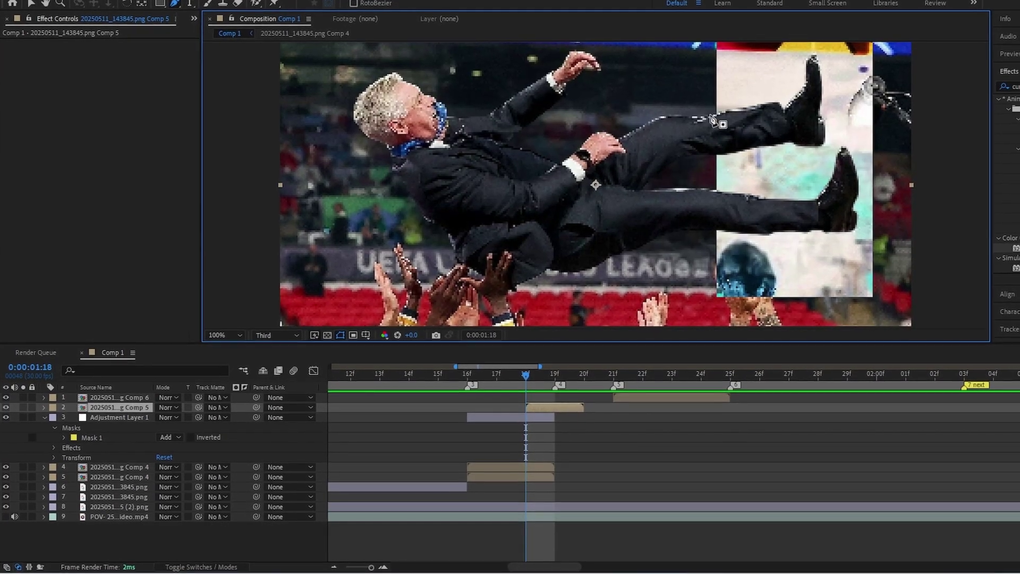
left_click(716, 235)
left_click(716, 115)
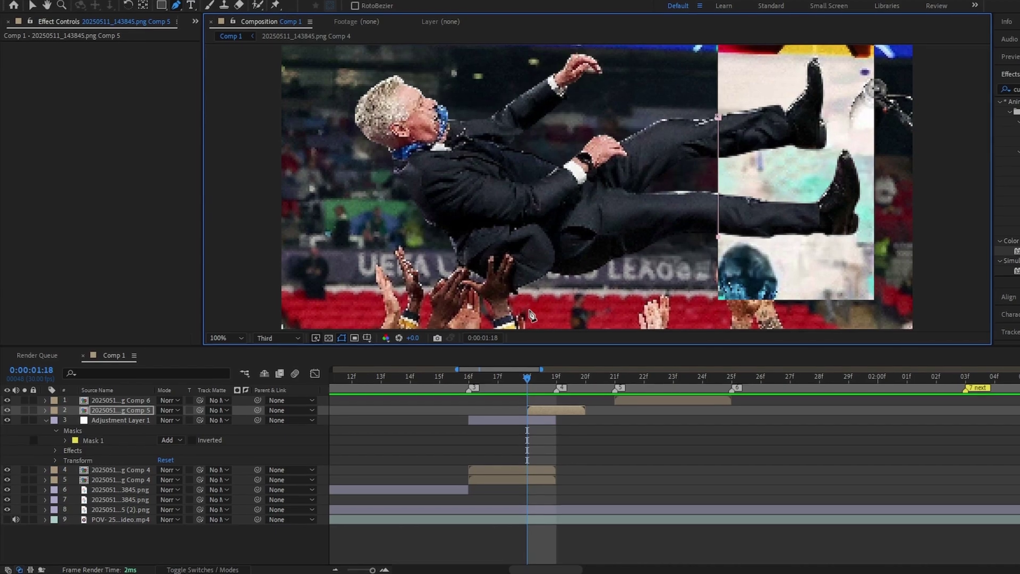
left_click(529, 309)
left_click(415, 269)
left_click(345, 184)
left_click(335, 74)
key("space")
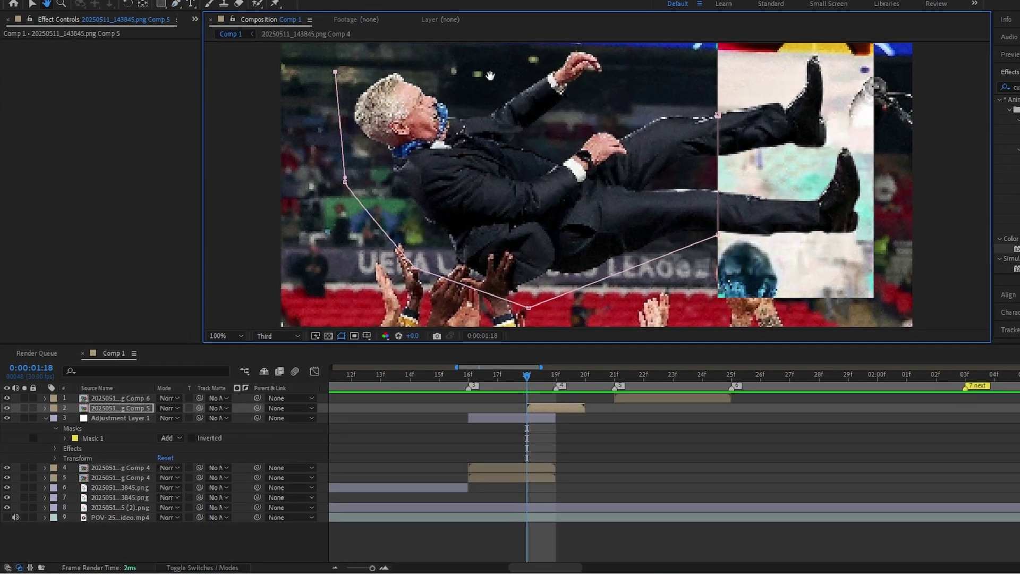
left_click_drag(490, 76, 469, 223)
left_click(411, 144)
left_click(661, 87)
left_click(697, 165)
left_click(697, 260)
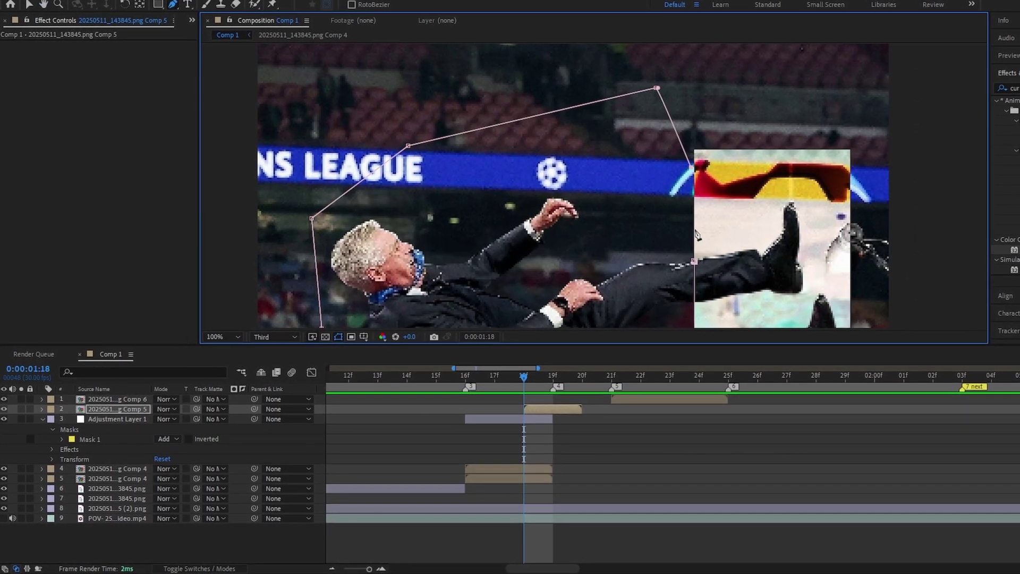
left_click(693, 235)
left_click(694, 262)
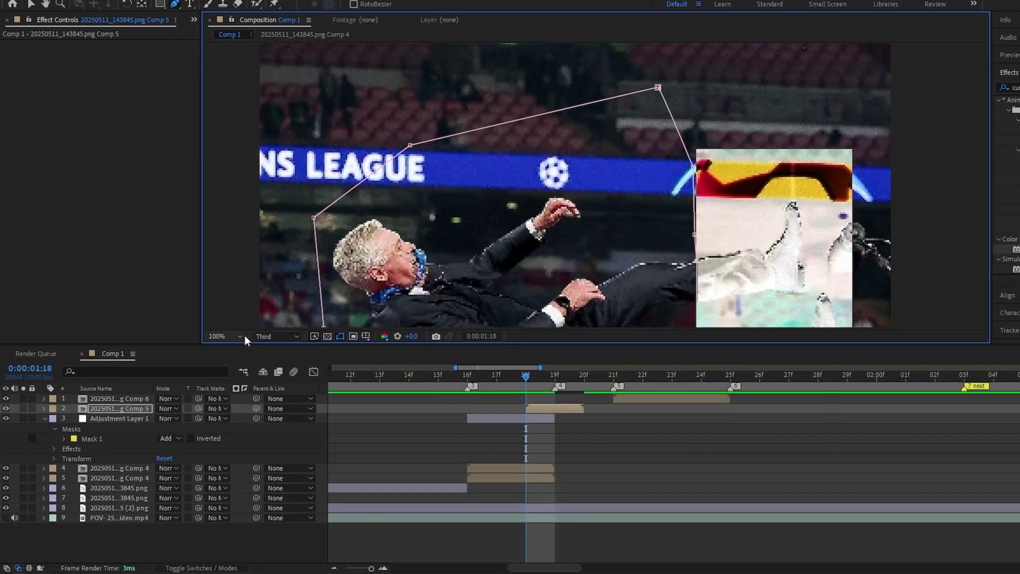
Fit the composition in the viewer and move Comp 5 back to start at marker 4 (0:00:01:19).
left_click(238, 336)
left_click(233, 350)
left_click_drag(548, 410, 569, 410)
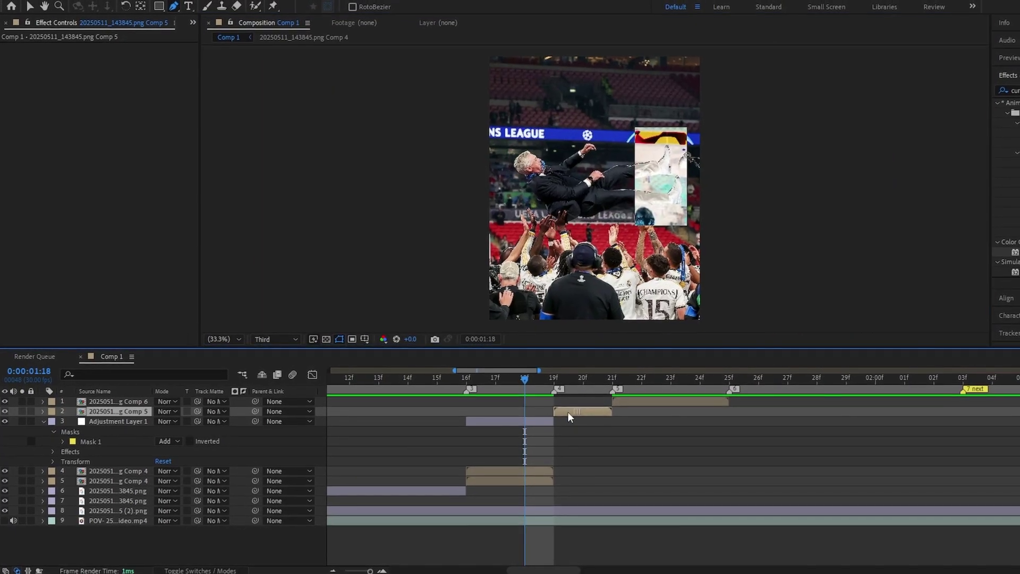
left_click(582, 451)
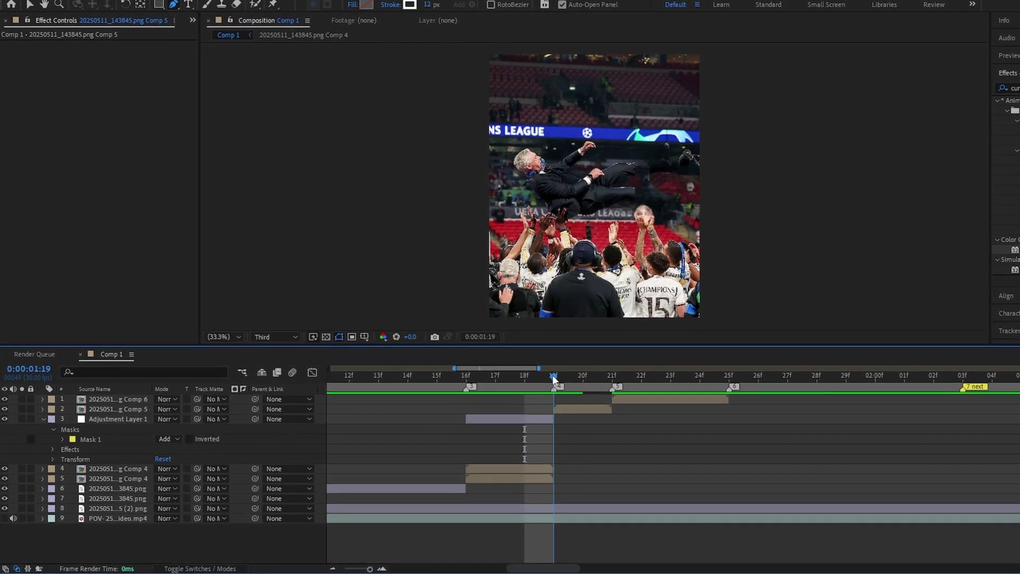
Duplicate the masked adjustment layer and place the copy directly above Comp 5 in the layer stack.
left_click(532, 420)
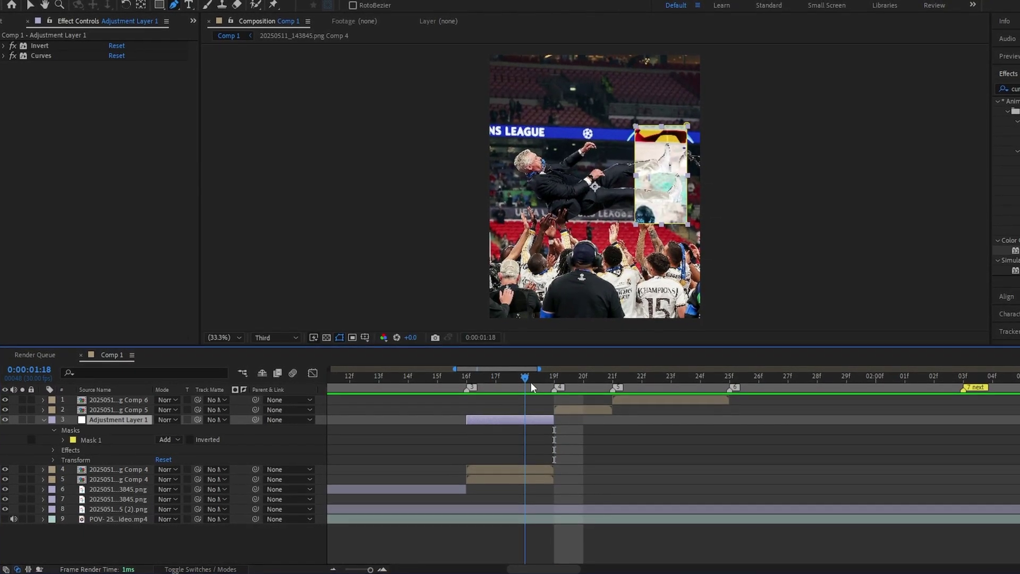
key("ctrl+d")
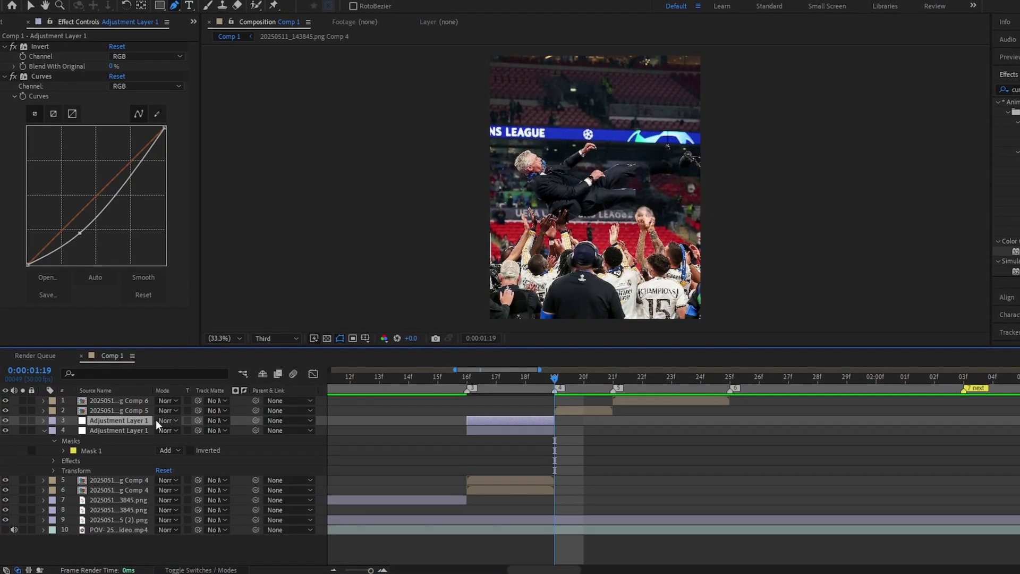
left_click_drag(130, 417, 134, 412)
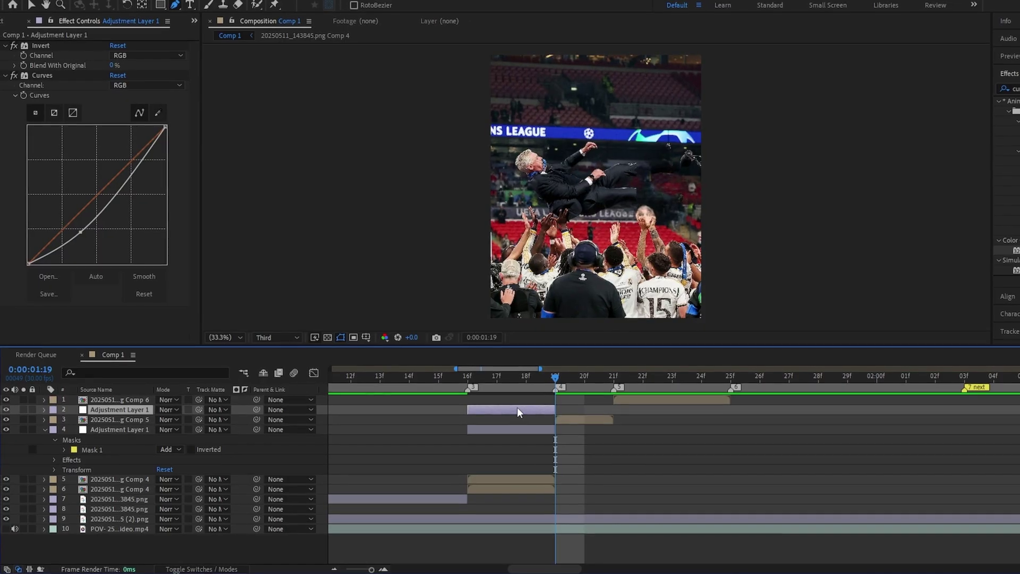
Move the copied adjustment layer to start at marker 4 and trim its end to marker 5 (0:00:01:21).
left_click_drag(517, 407, 606, 413)
left_click(611, 382)
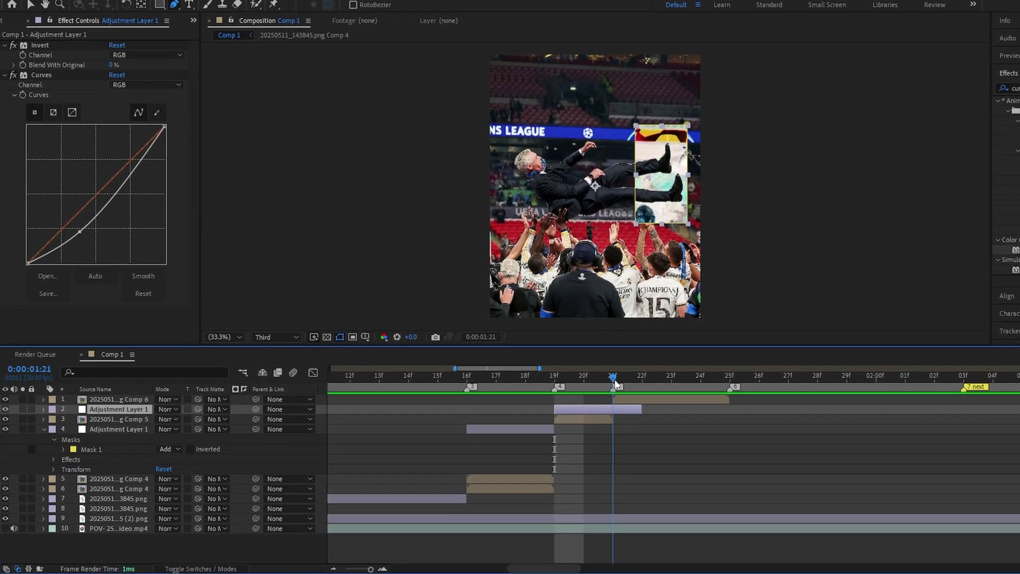
left_click(583, 378)
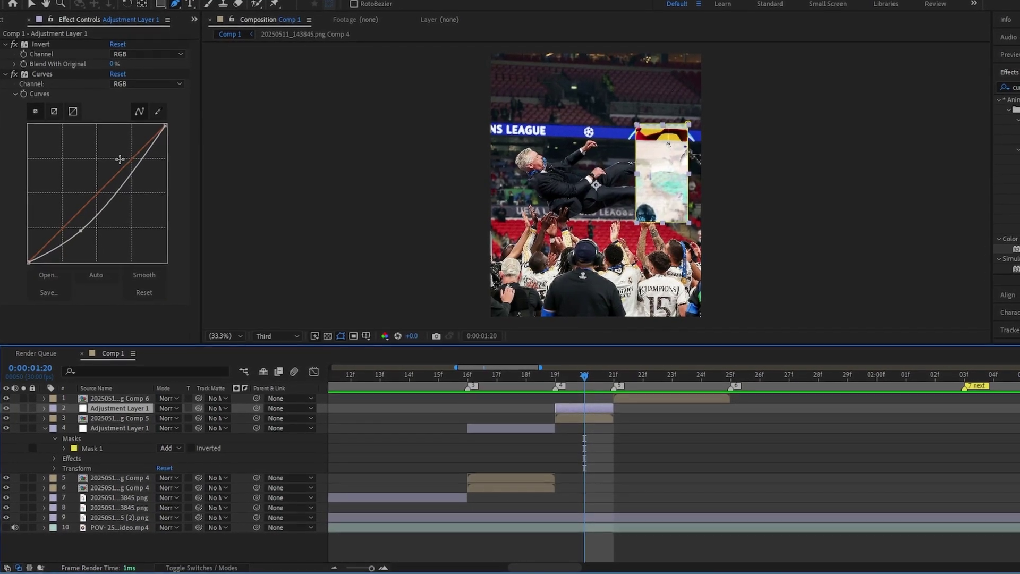
left_click(7, 75)
left_click(6, 45)
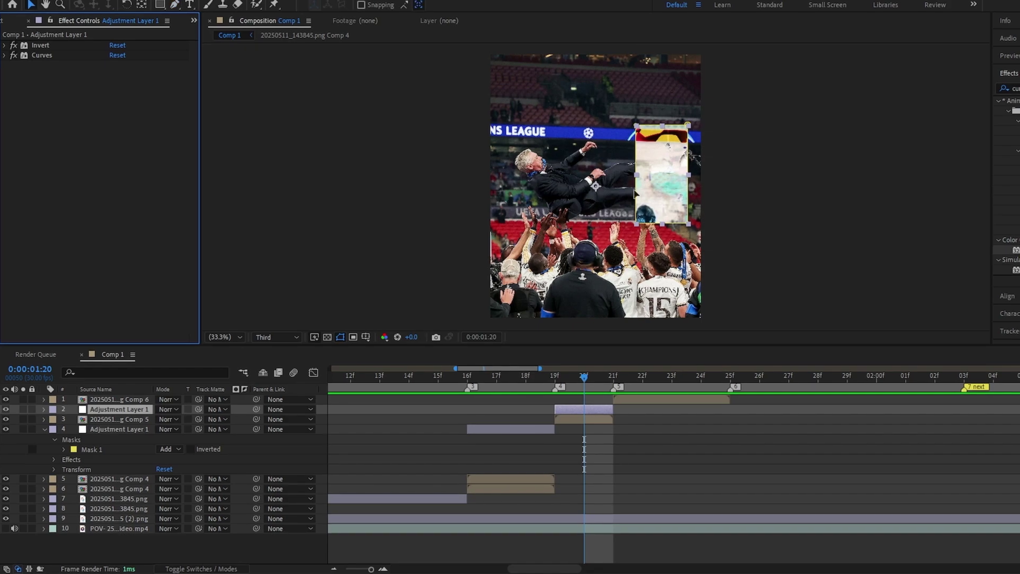
Reshape Mask 1 of the copied adjustment layer into a slanted four-sided area over the man's torso, arms and thighs.
left_click(44, 409)
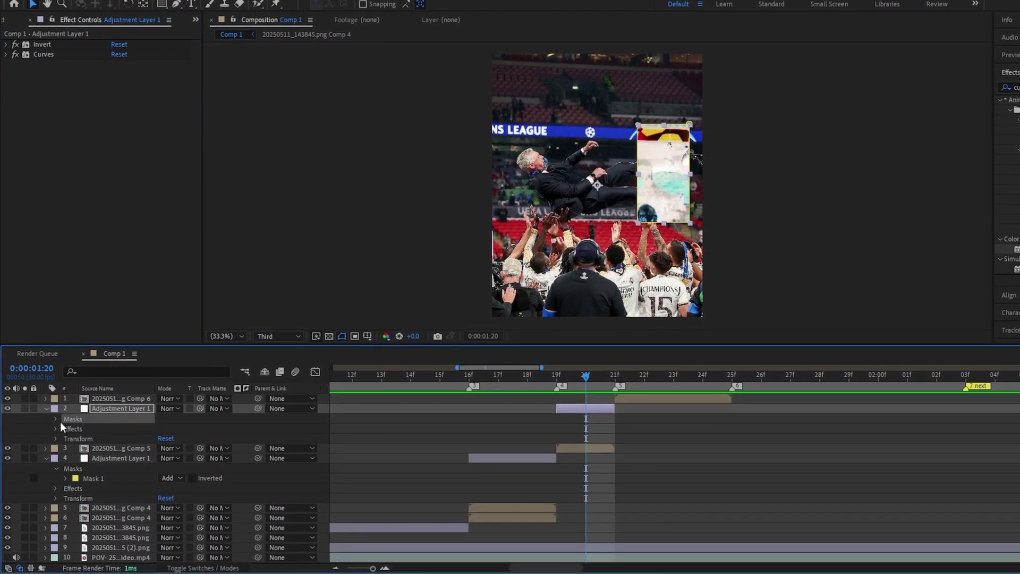
left_click(55, 418)
left_click(92, 428)
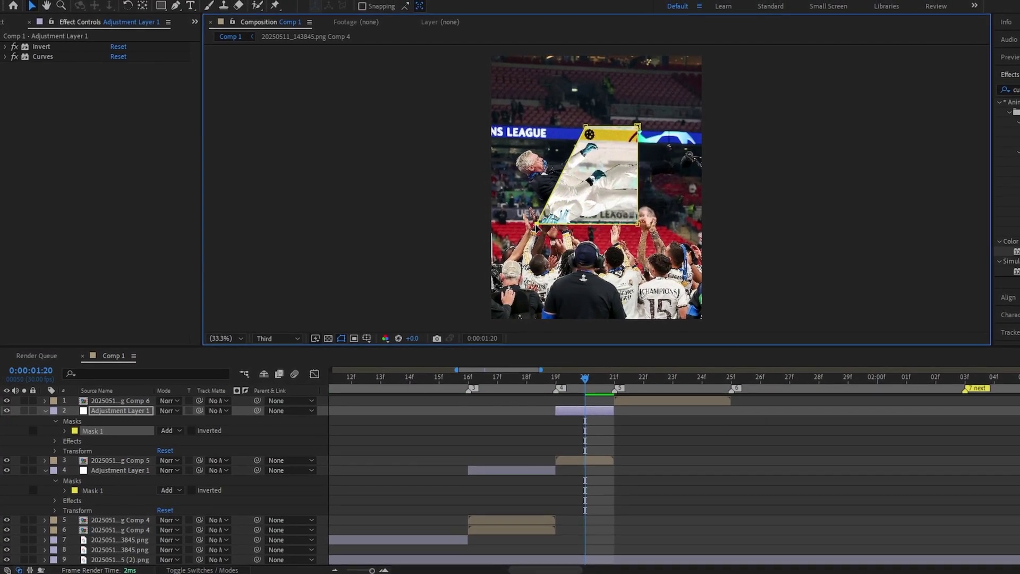
left_click_drag(586, 128, 578, 141)
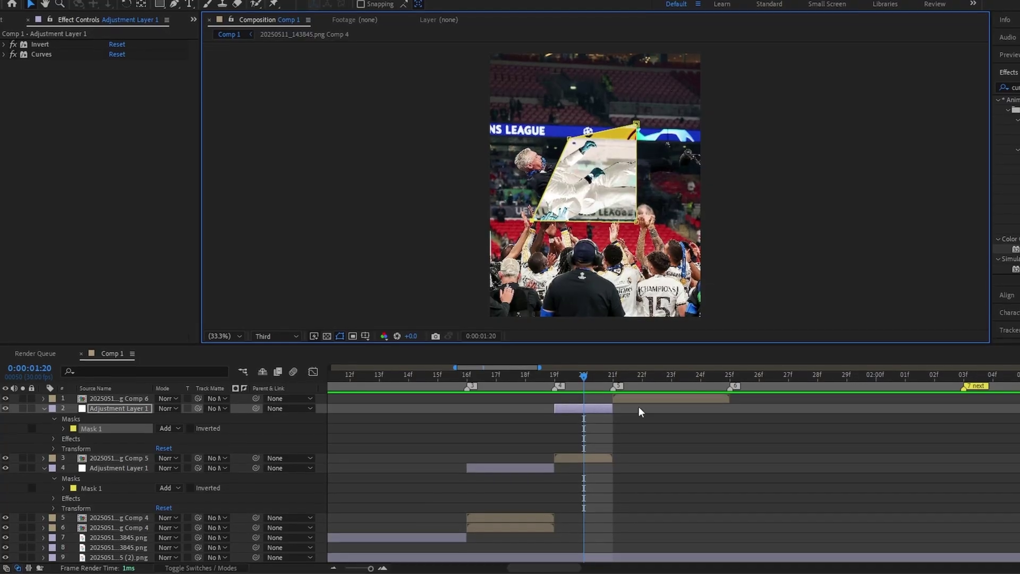
left_click(653, 441)
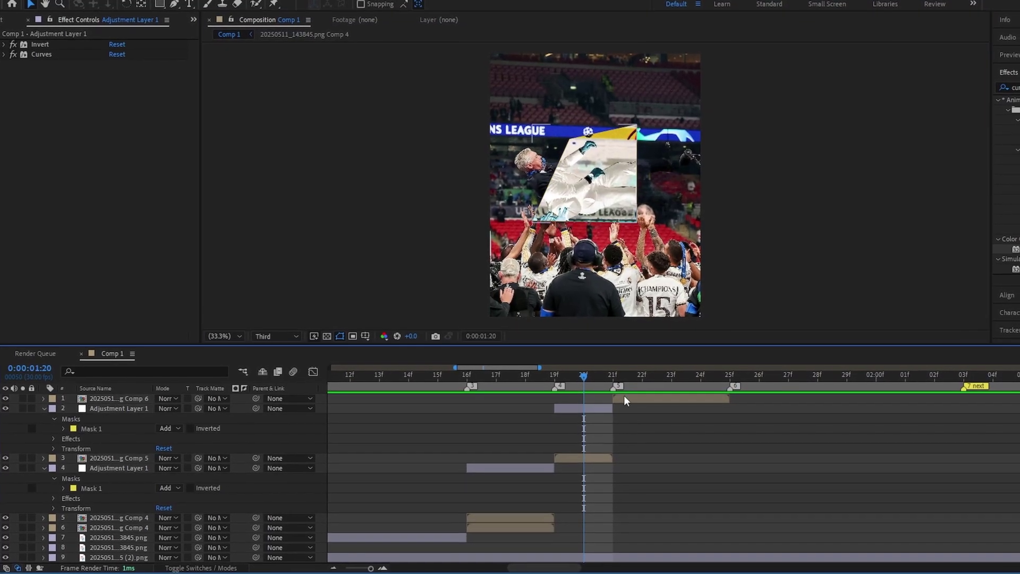
Draw a closed Pen tool mask on Comp 6 around the man's head and shoulder.
left_click_drag(624, 399, 606, 401)
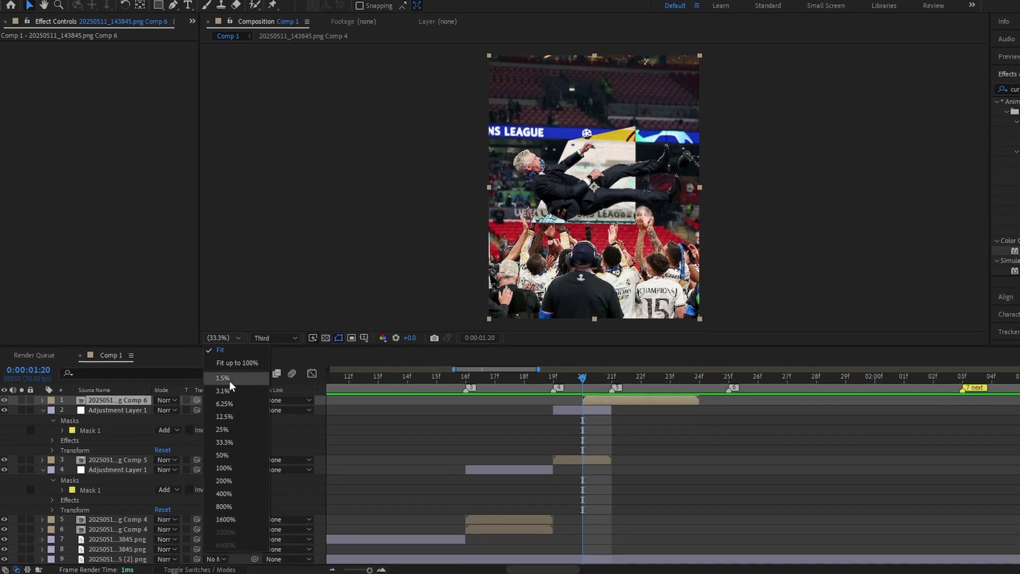
left_click(241, 467)
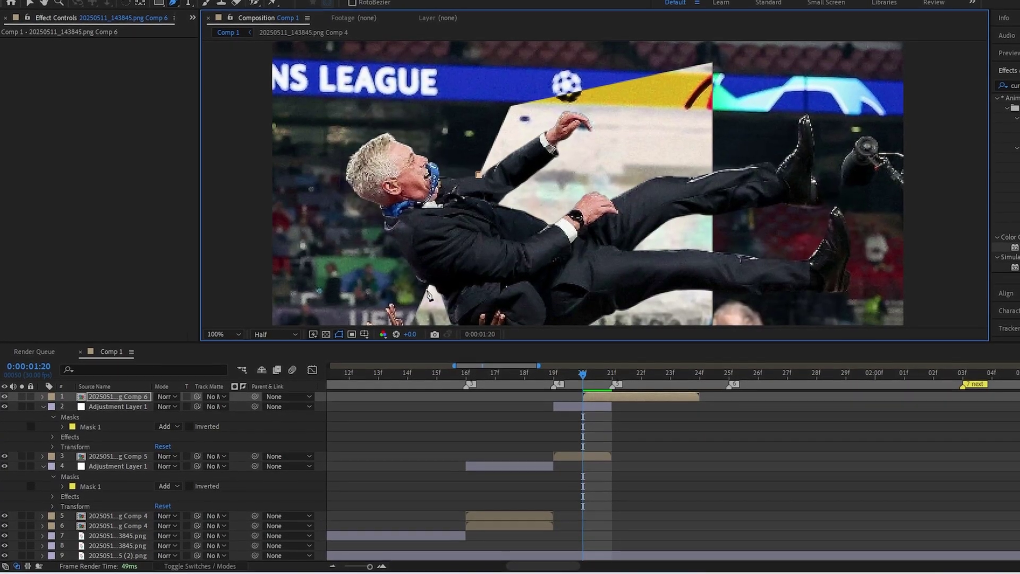
key("ctrl+z")
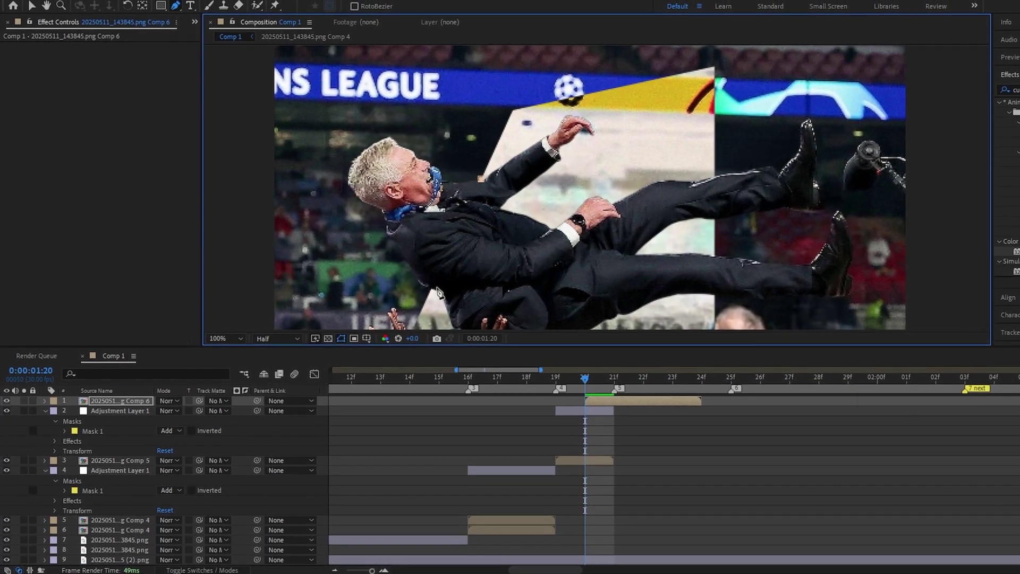
left_click(429, 292)
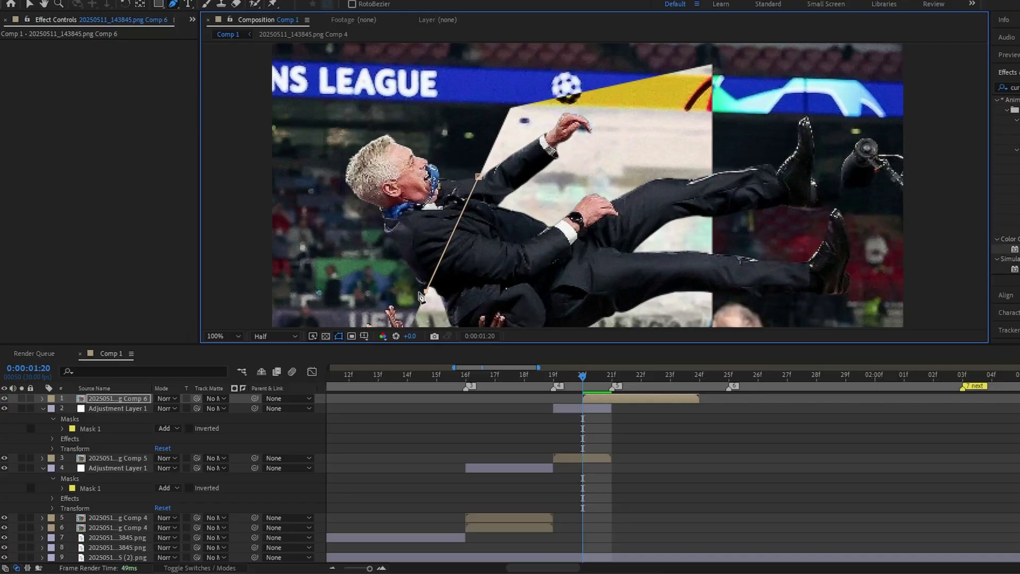
left_click(326, 183)
left_click(301, 135)
left_click(367, 90)
left_click(435, 96)
left_click(463, 133)
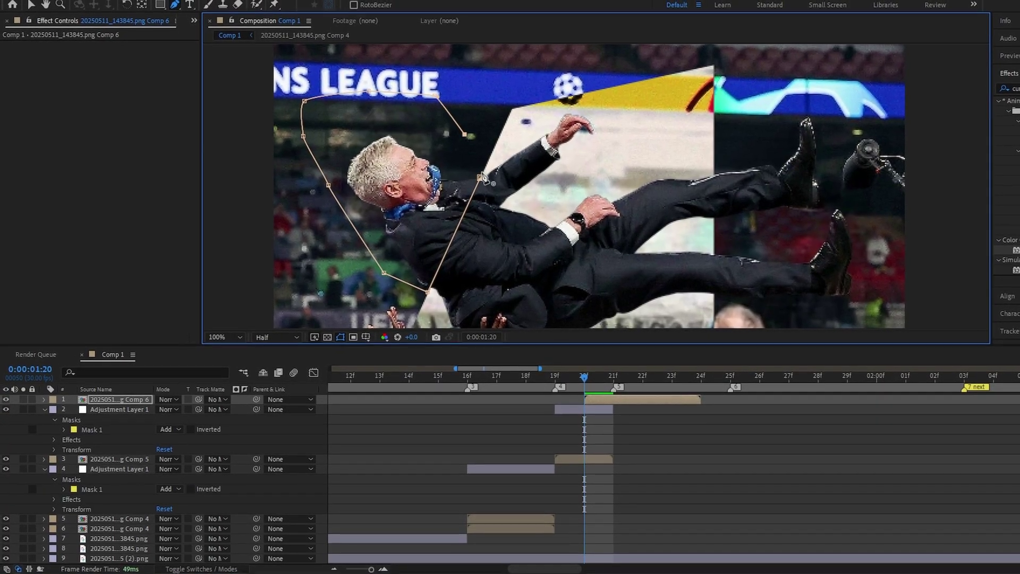
left_click(478, 176)
Move Comp 6 back to start at marker 5 (0:00:01:21) and fit the composition in the viewer.
left_click_drag(613, 398, 630, 400)
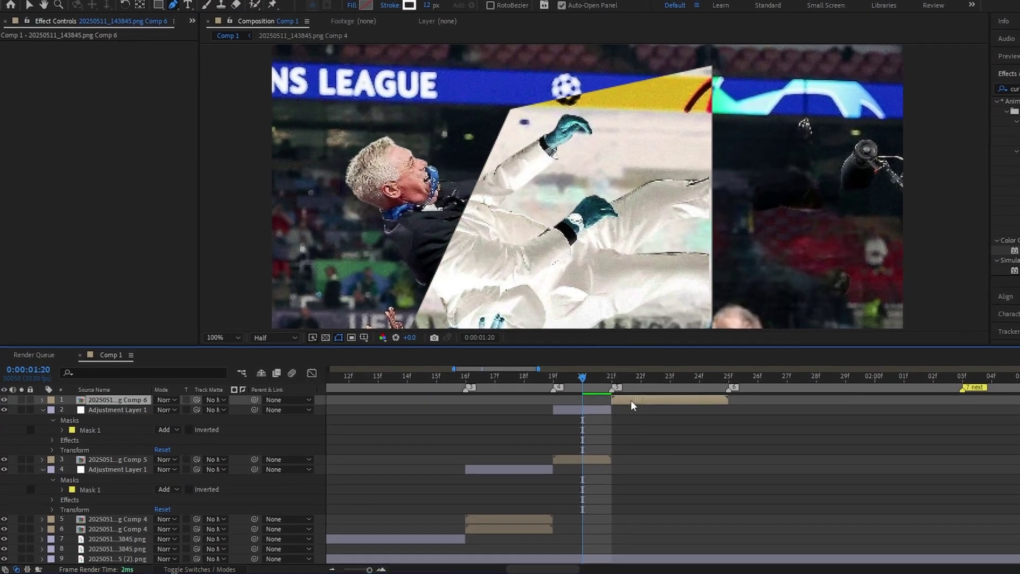
left_click(226, 339)
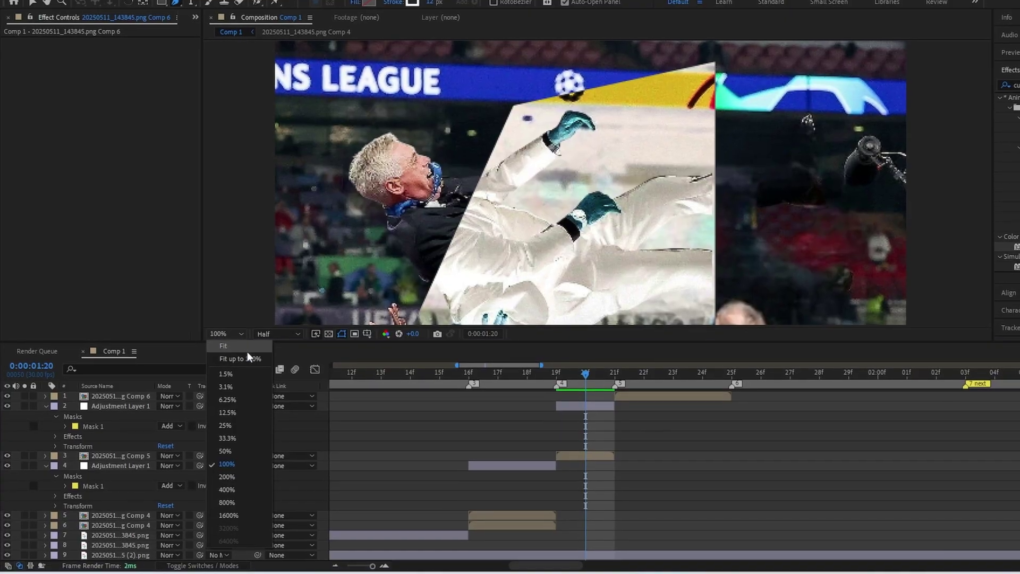
left_click(247, 351)
Duplicate the adjustment layer below Comp 6, place the copy above Comp 6, and make it span markers 5 to 6.
left_click(593, 407)
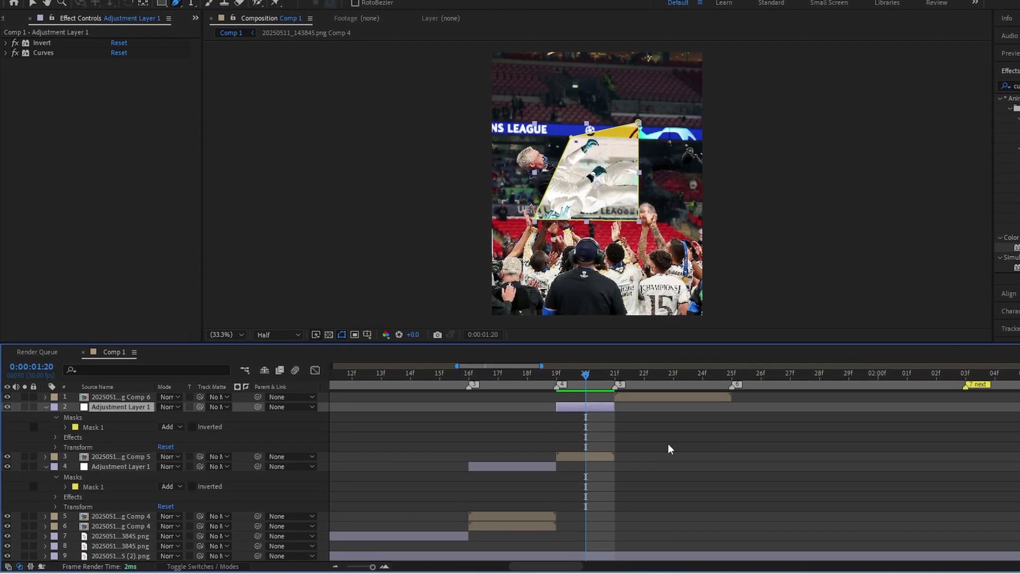
key("ctrl+d")
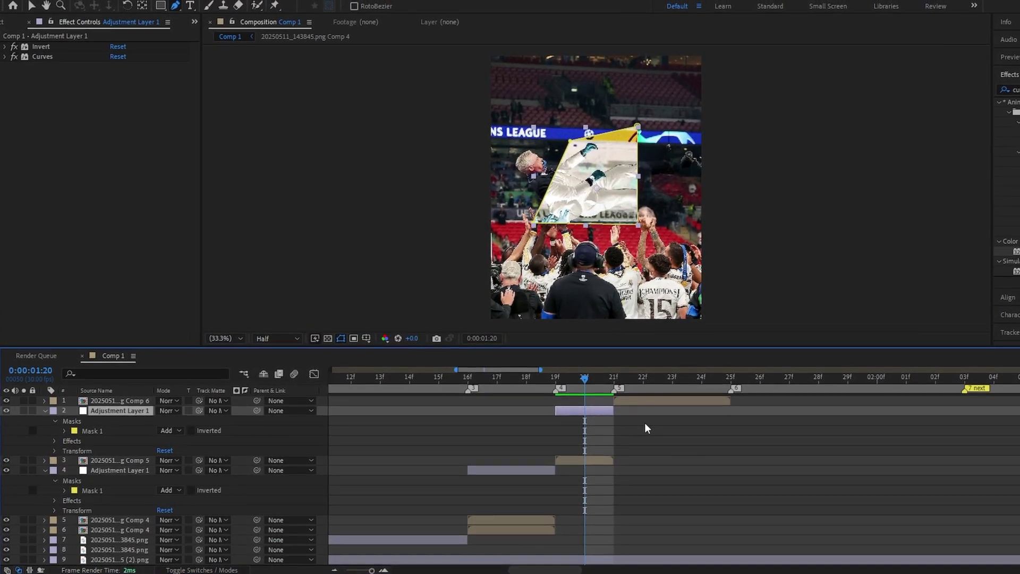
left_click_drag(139, 395, 139, 395)
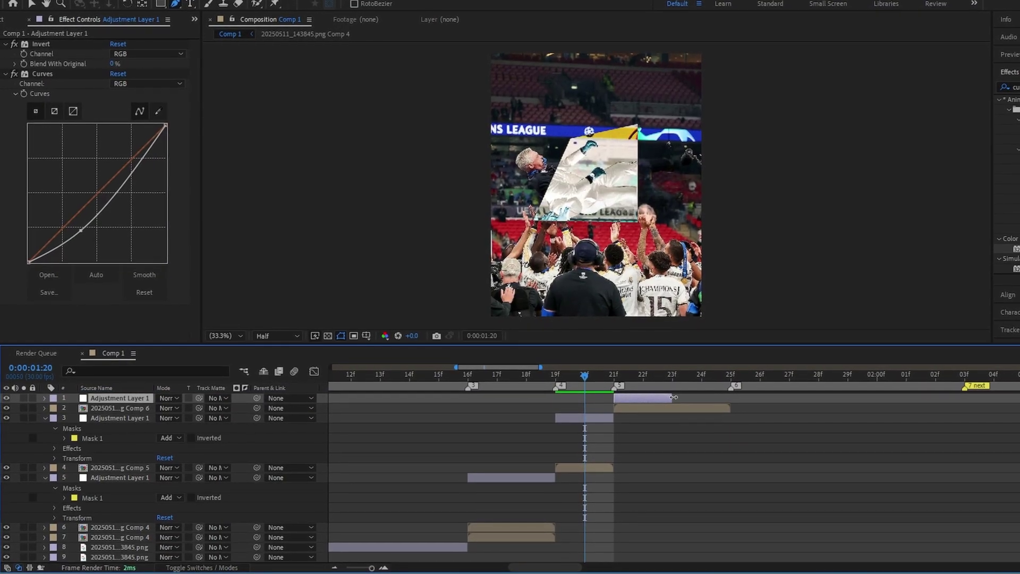
left_click_drag(669, 399, 728, 399)
At 0:00:01:23, shift the Mask 1 path of the copied adjustment layer sideways until it covers the man's head.
left_click(664, 377)
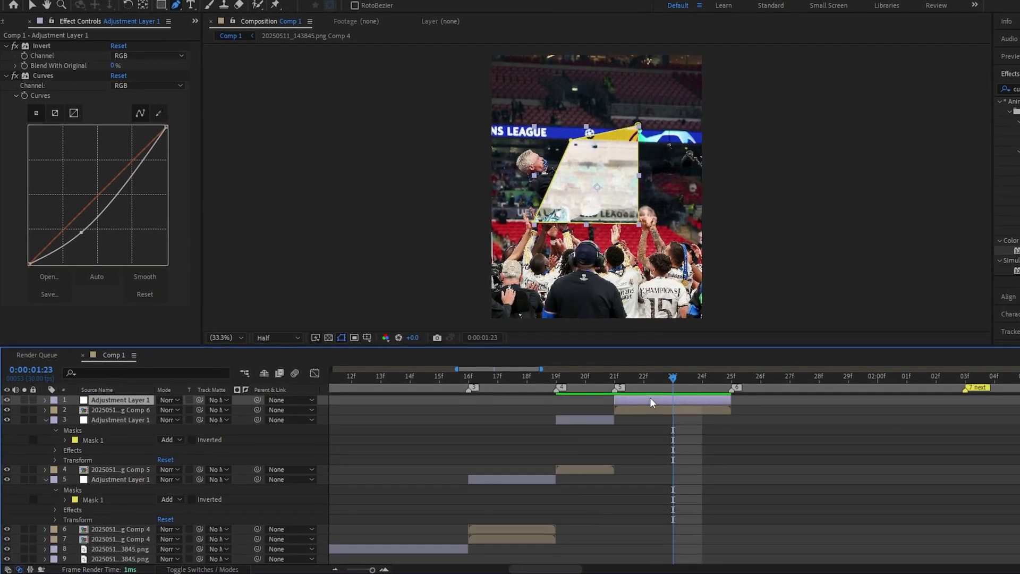
left_click(44, 400)
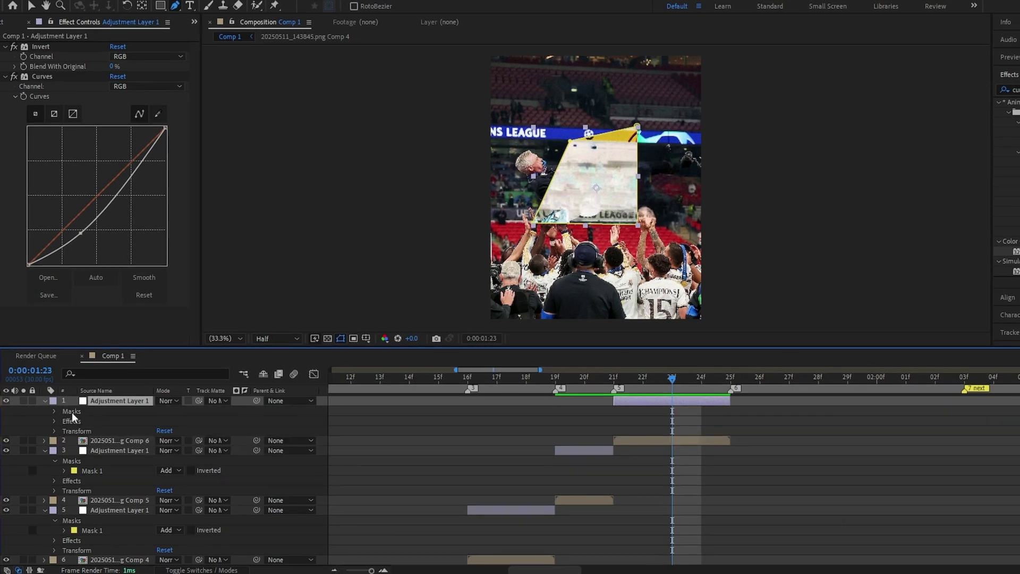
left_click(85, 419)
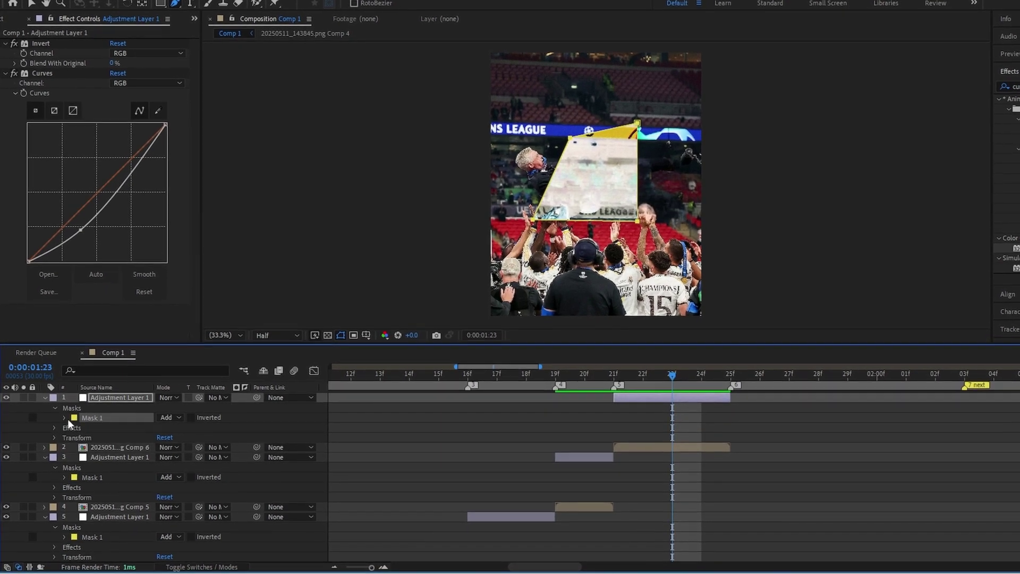
left_click(66, 420)
left_click(98, 428)
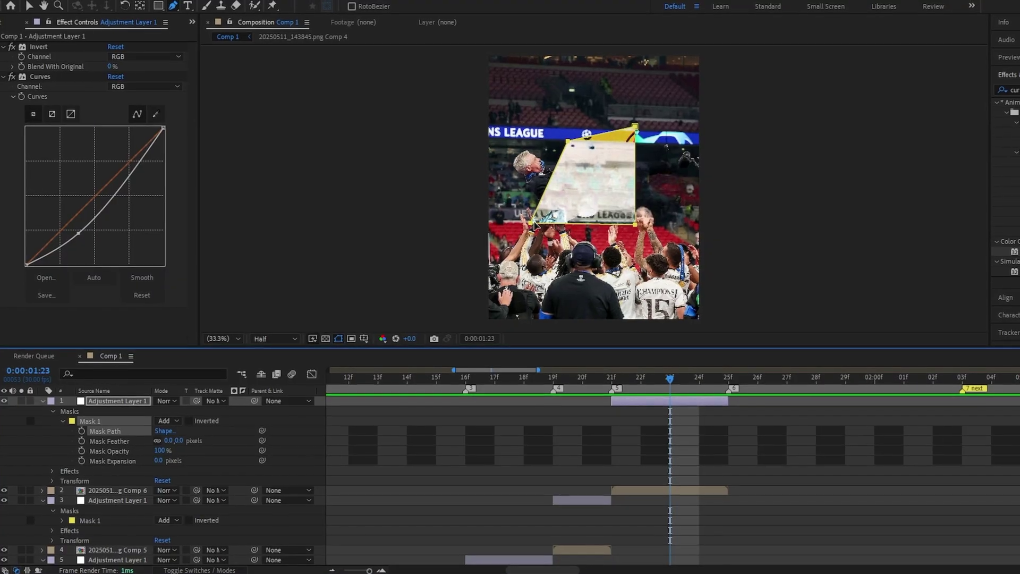
key("shift+Left")
key("shift+Left")
key("shift+Left")
key("shift+Left")
key("shift+Left")
key("shift+Left")
key("shift+Left")
key("shift+Left")
key("shift+Left")
key("shift+Left")
key("shift+Left")
key("shift+Left")
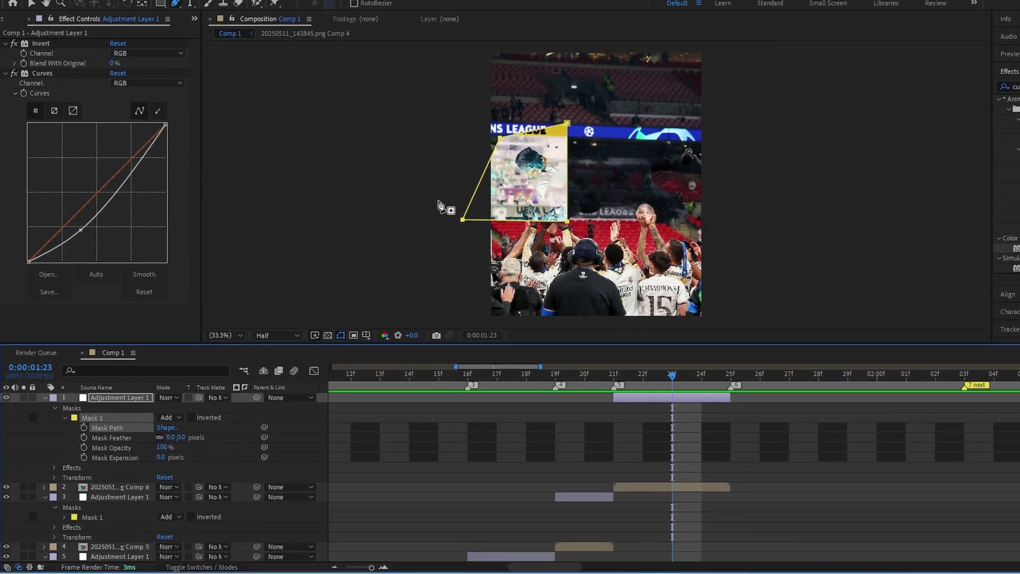
Reshape Mask 1 of the copied adjustment layer into a slanted four-sided area around the man's head and shoulder.
key("v")
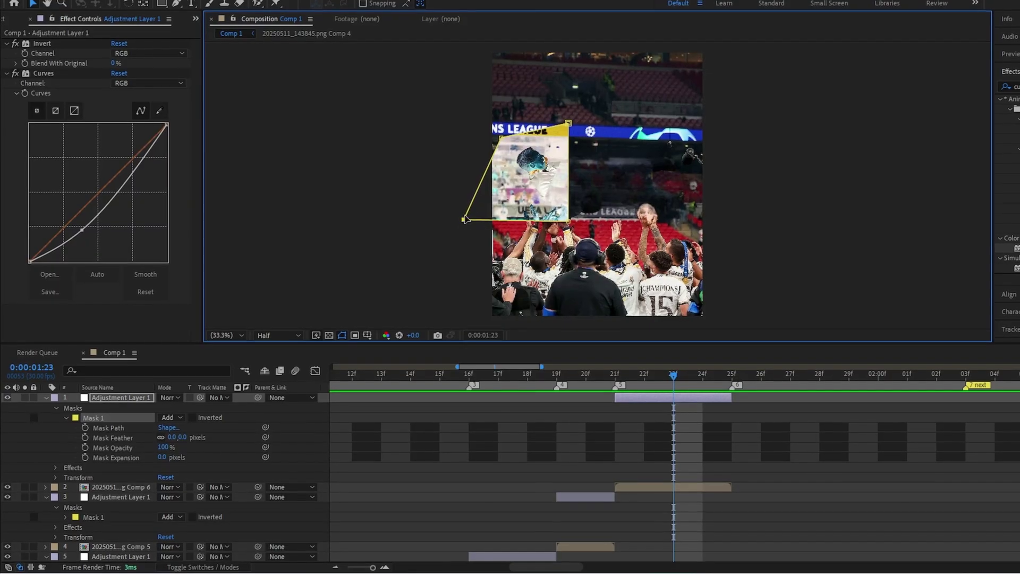
left_click_drag(466, 219, 559, 198)
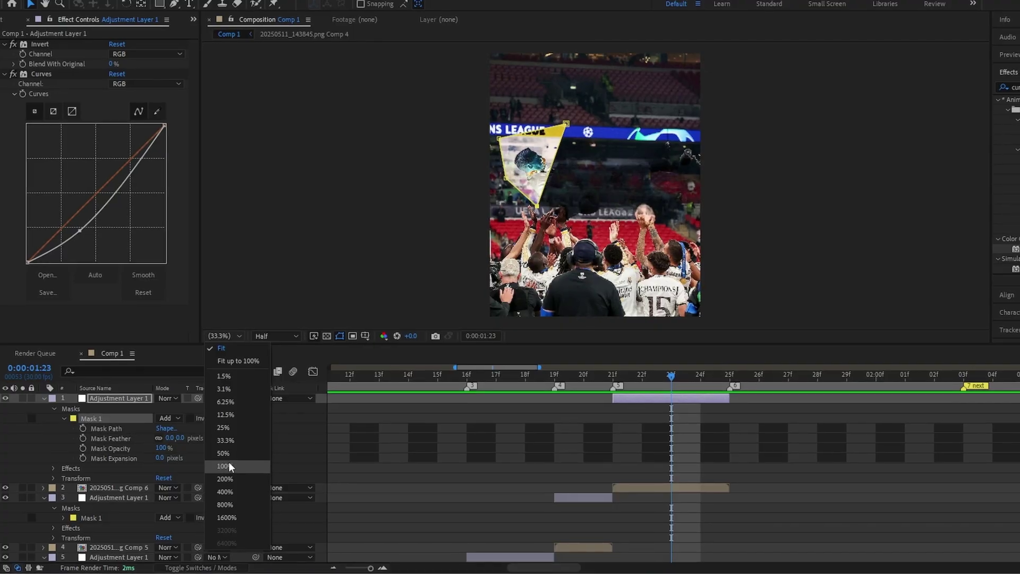
left_click(229, 466)
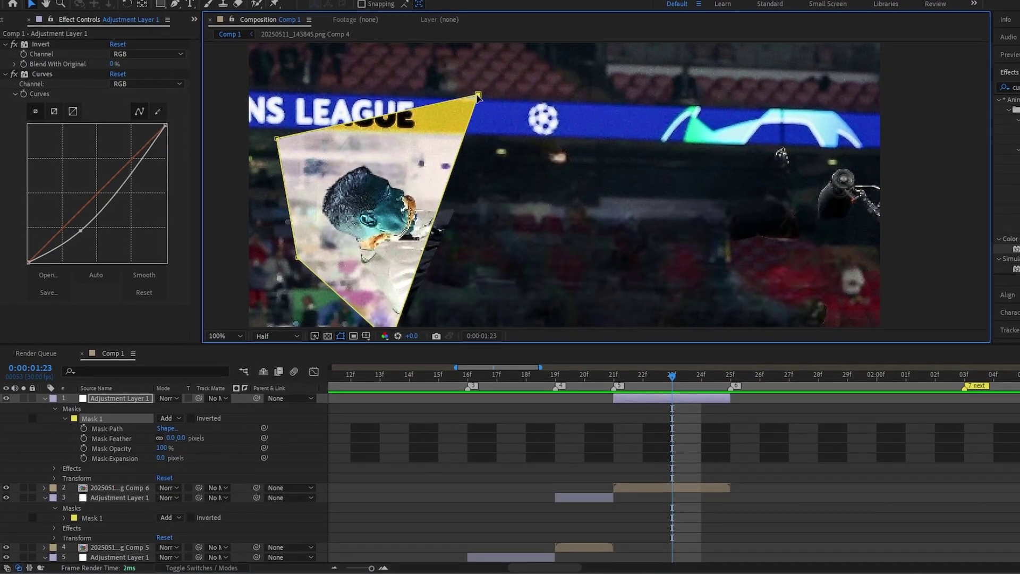
left_click_drag(478, 95, 499, 122)
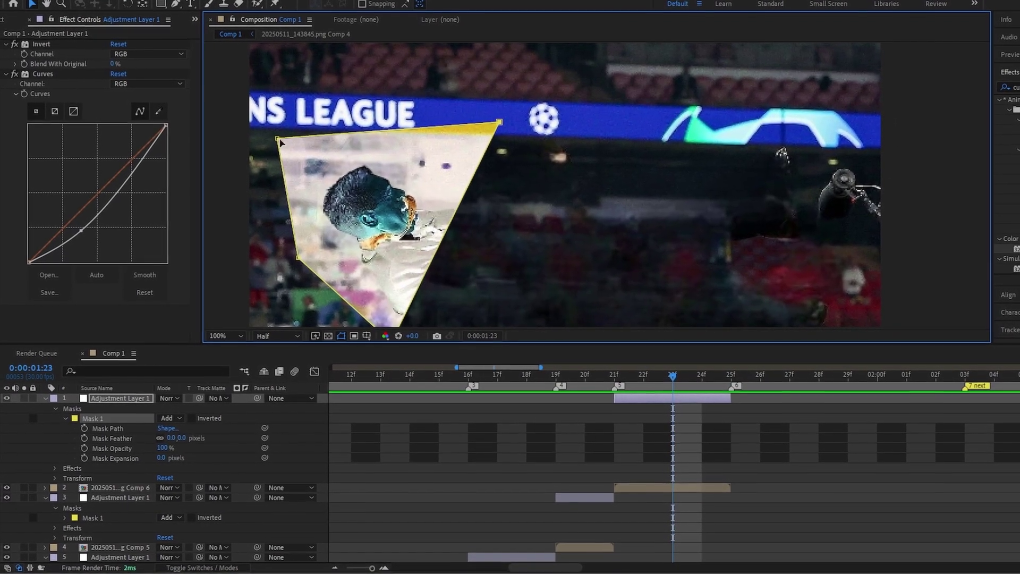
left_click_drag(279, 141, 337, 104)
left_click(524, 252)
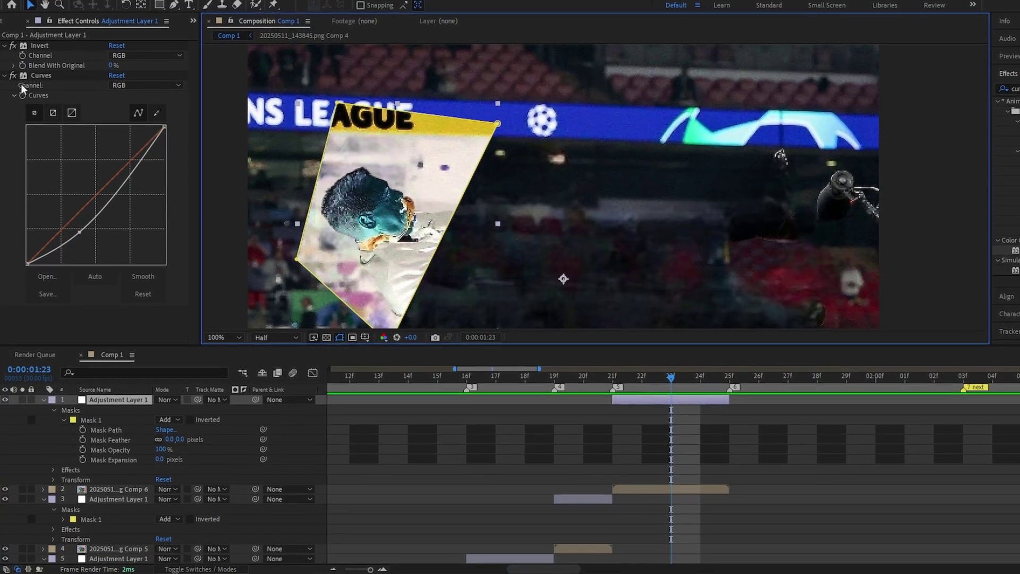
Fit the composition in the viewer and collapse the Curves settings and the adjustment layers' properties.
left_click(13, 75, "ctrl")
left_click(231, 338)
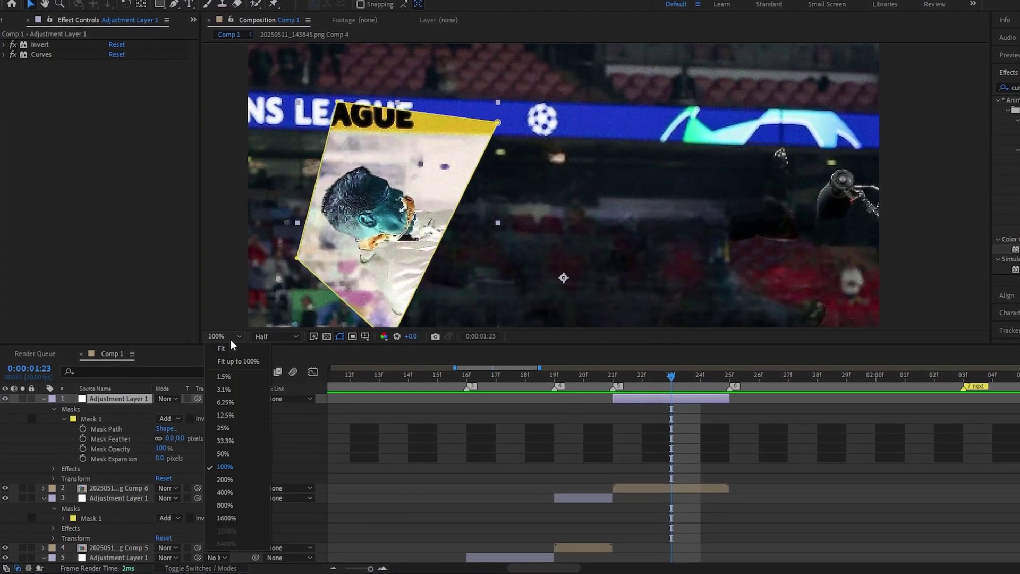
left_click(232, 346)
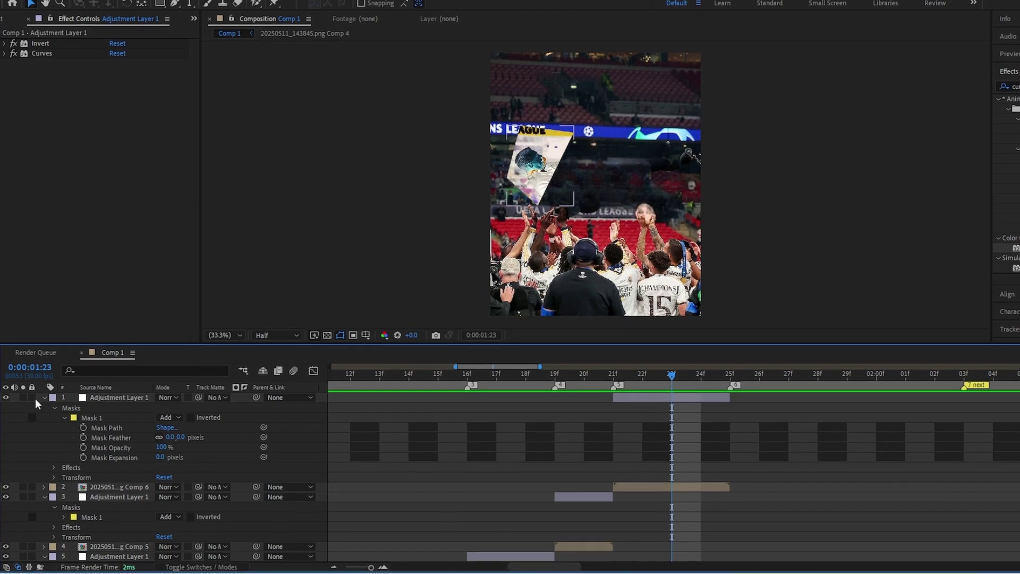
left_click(44, 397)
left_click(44, 417)
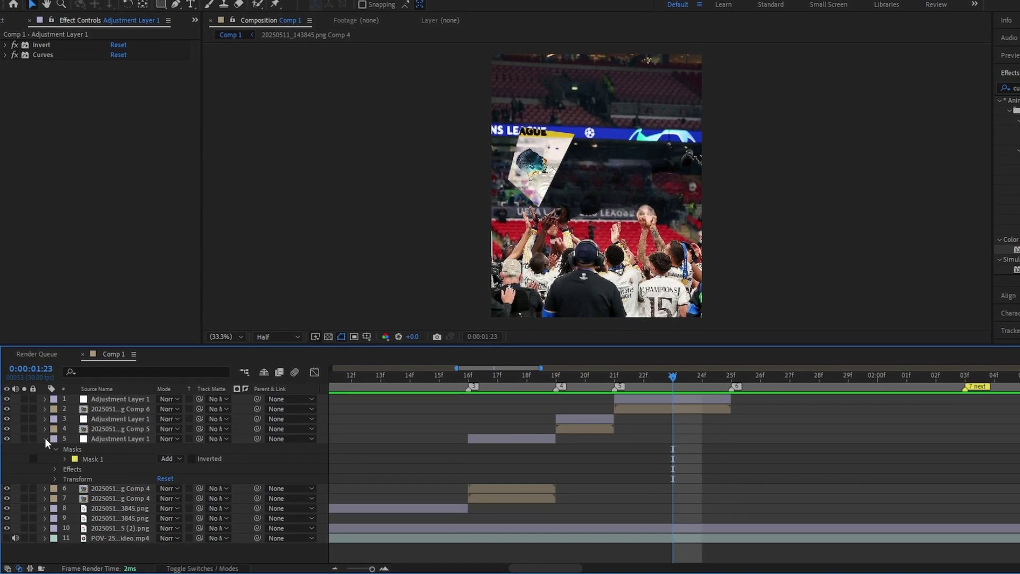
left_click(44, 438)
Play back the edit from the start of the composition.
key("minus")
key("minus")
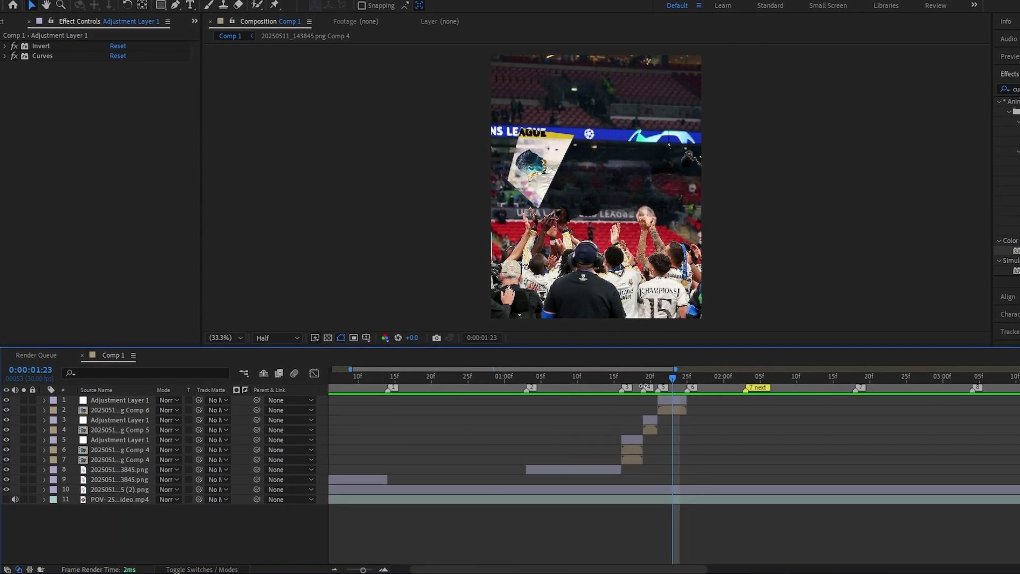
left_click_drag(672, 379, 278, 428)
key("space")
key("space")
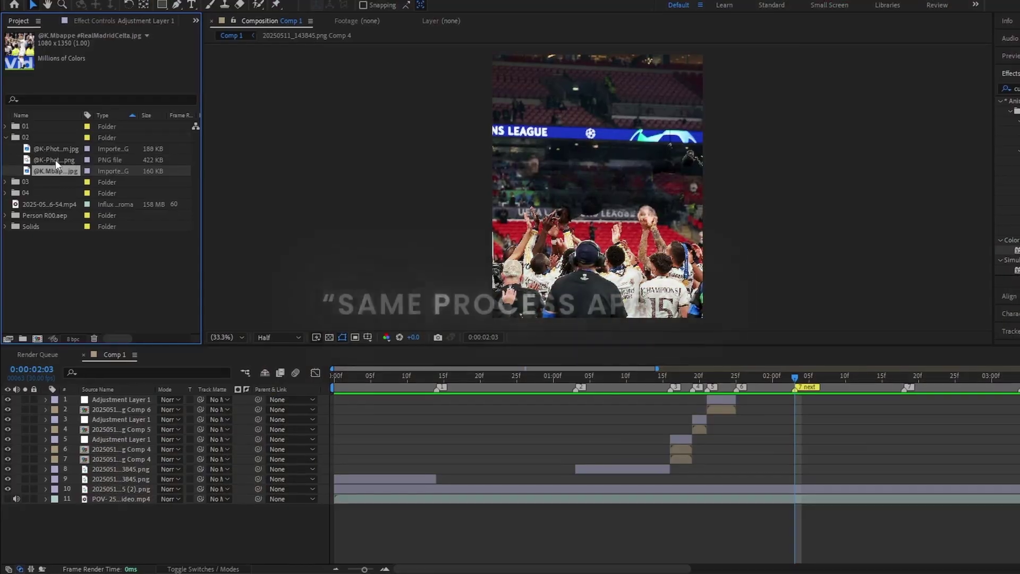
Split the pointing player's cutout on the beat markers, delete the unneeded segment, and pre-compose the short segments.
key("ctrl+shift+d")
left_click_drag(825, 377, 891, 377)
key("ctrl+shift+d")
key("Delete")
right_click(856, 409)
left_click(904, 330)
right_click(880, 399)
Duplicate the masked adjustment layer and the player's Comp 1, and place the adjustment copy above Comp 1 at marker 9.
left_click(119, 458)
key("ctrl+d")
left_click_drag(119, 457, 109, 428)
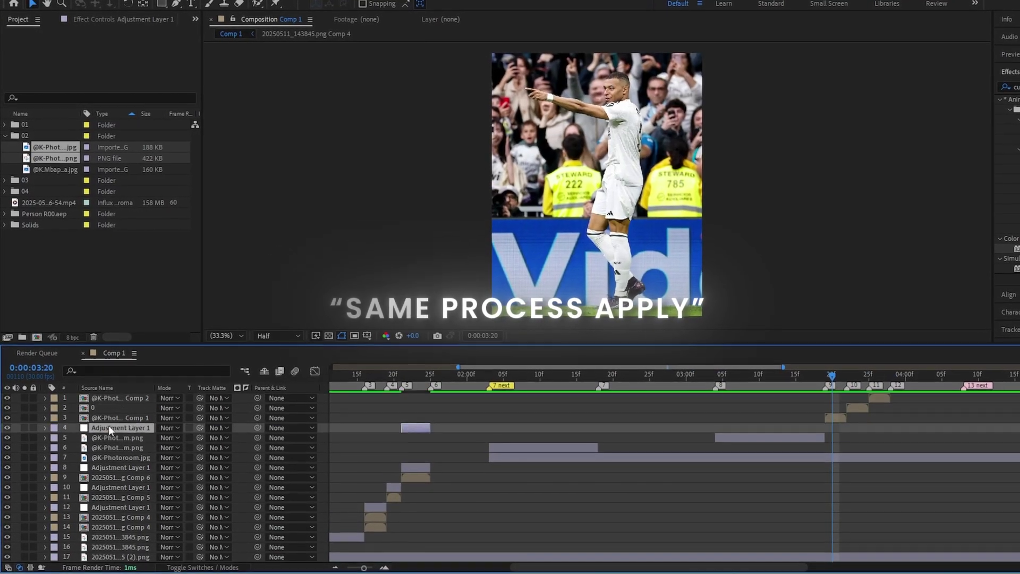
key("ctrl+d")
left_click_drag(415, 418, 845, 418)
Reshape Mask 1 of the marker 9 adjustment layer into a slanted area over the player's lower legs and boots.
left_click(43, 418)
left_click(64, 438)
left_click_drag(656, 263, 659, 235)
left_click_drag(604, 257, 584, 254)
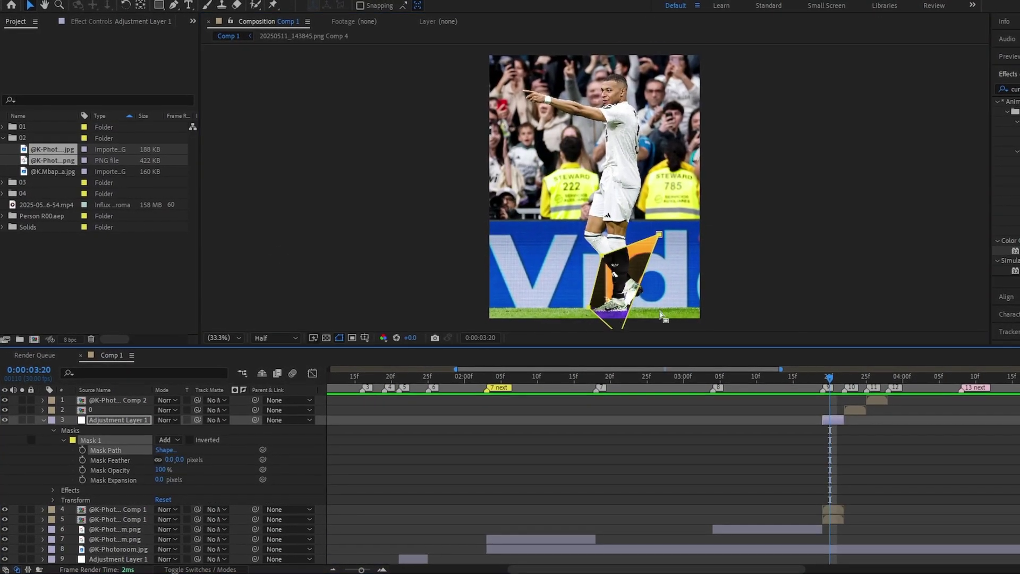
left_click_drag(650, 315, 662, 243)
left_click_drag(632, 262, 663, 241)
Mask the pre-comp at marker 10 with the Pen tool around the player's shorts and knees.
mouse_move(849, 410)
left_mouse_down()
mouse_move(829, 409)
mouse_move(857, 408)
left_mouse_up()
key("g")
scroll(627, 186, "up", 2)
left_click(729, 148)
left_click(740, 152)
key("shift+slash")
Duplicate the marker 9 adjustment layer, place the copy above the second pre-comp, and move it to start at marker 10.
left_click(239, 418)
key("ctrl+d")
left_click_drag(121, 417, 121, 402)
left_click_drag(836, 407, 857, 408)
At 0:00:03:23, reshape Mask 1 of the marker 10 adjustment layer into a slanted area over the player's shorts and knees.
left_click_drag(866, 375, 854, 378)
left_click(46, 407)
left_click(56, 418)
left_click(109, 437)
left_click_drag(661, 232, 644, 162)
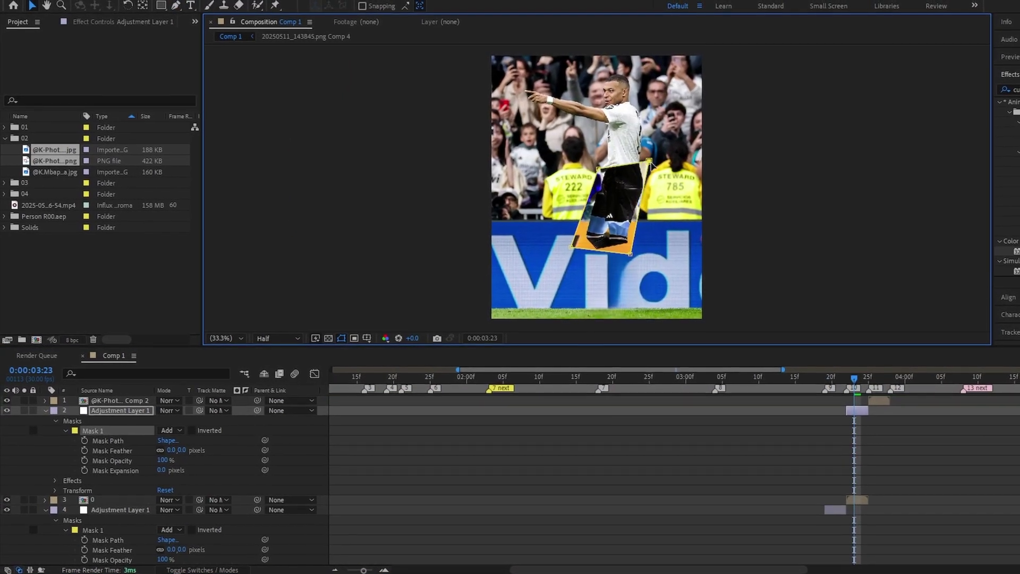
key("equal")
key("equal")
left_click_drag(935, 401, 906, 401)
left_click(94, 431)
scroll(605, 259, "up", 2)
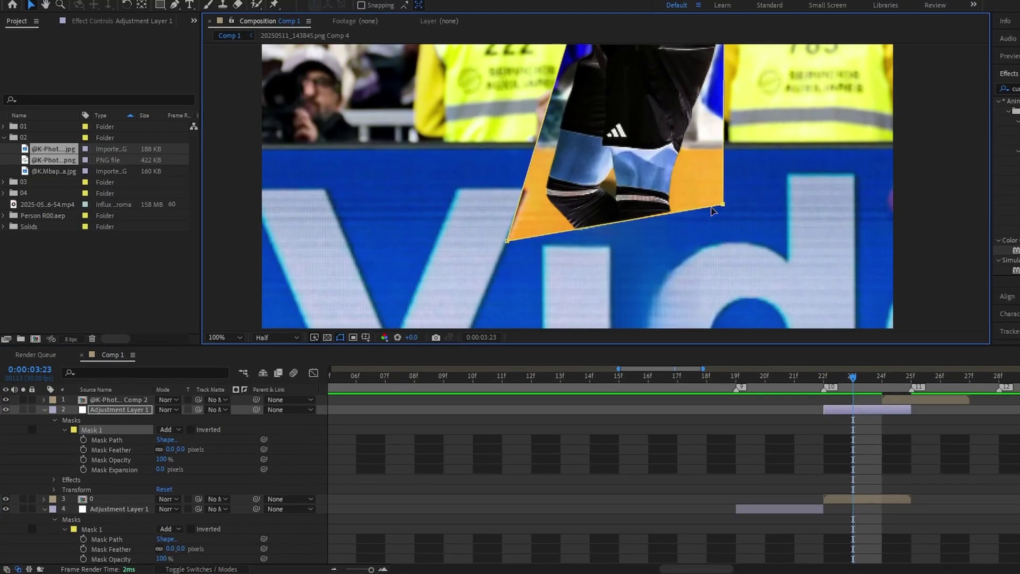
Mask the player's Comp 2 around his upper body and add masked adjustment layers above it from marker 11 to 12.
key("Page_Down")
left_click(911, 401)
key("g")
left_click(576, 230)
scroll(593, 232, "down", 3)
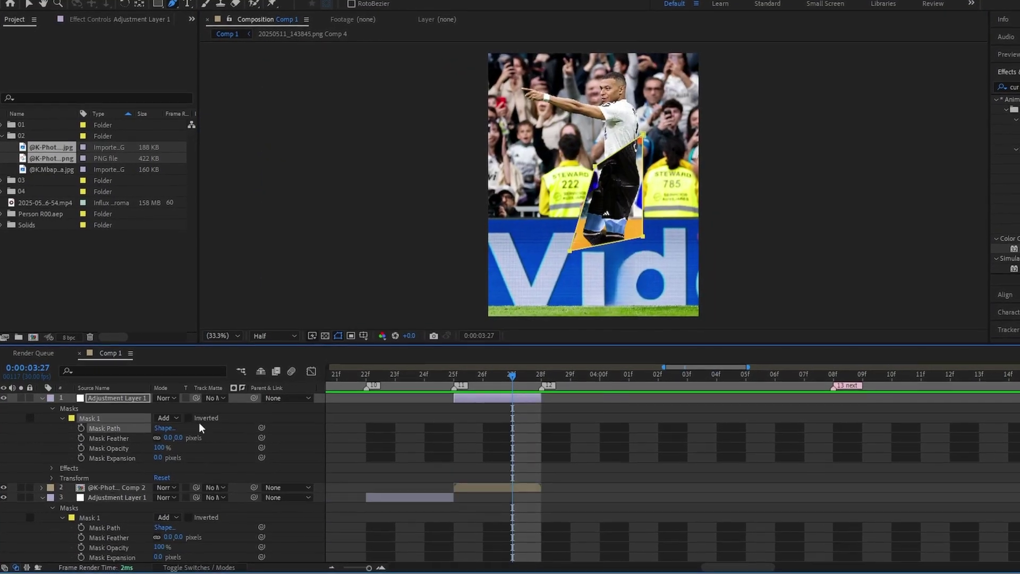
left_click(483, 378)
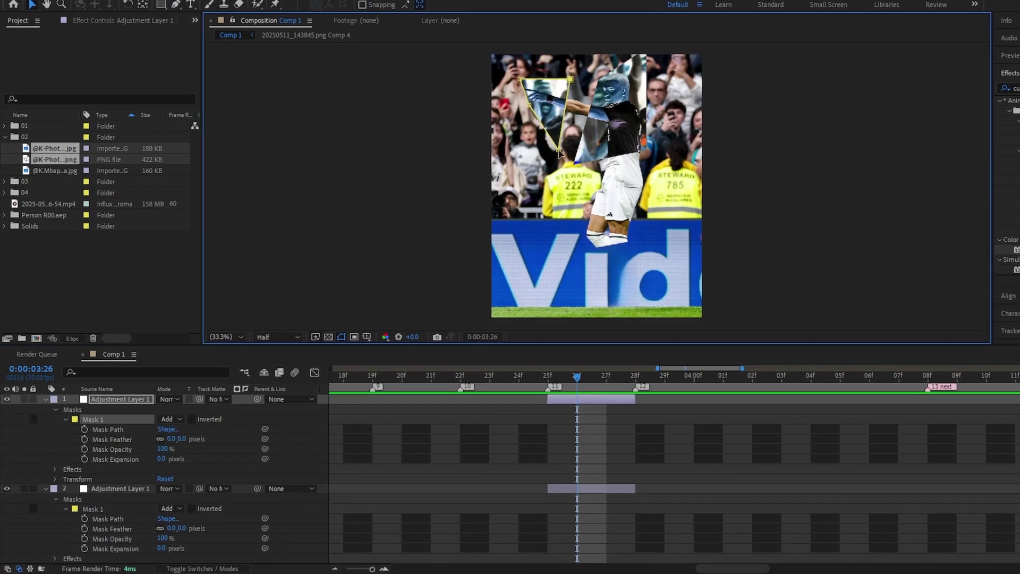
Try different Invert channel options on the adjustment layer over the standing leg of the player with the ball.
left_click(145, 55)
left_click(163, 207)
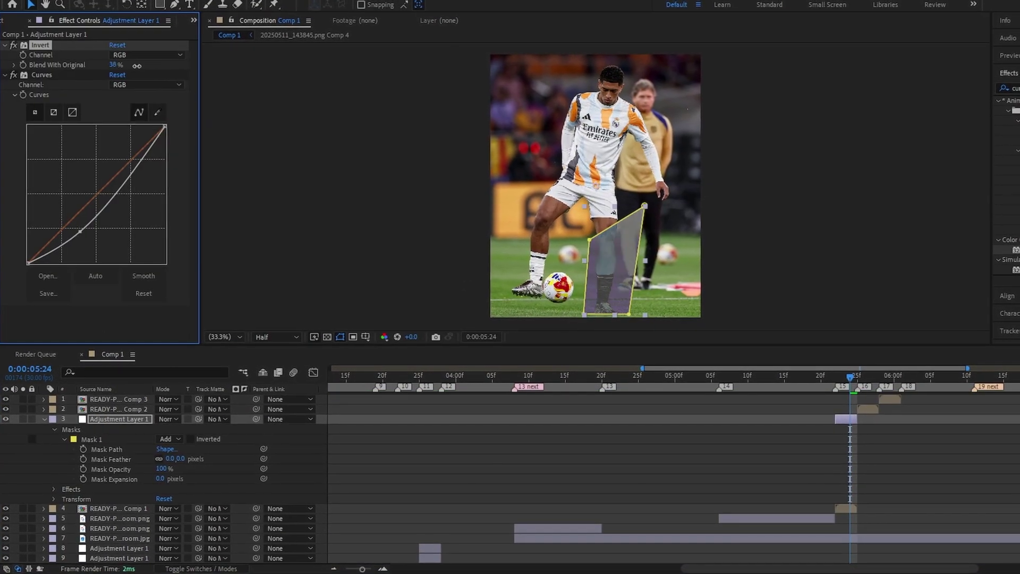
left_click(146, 54)
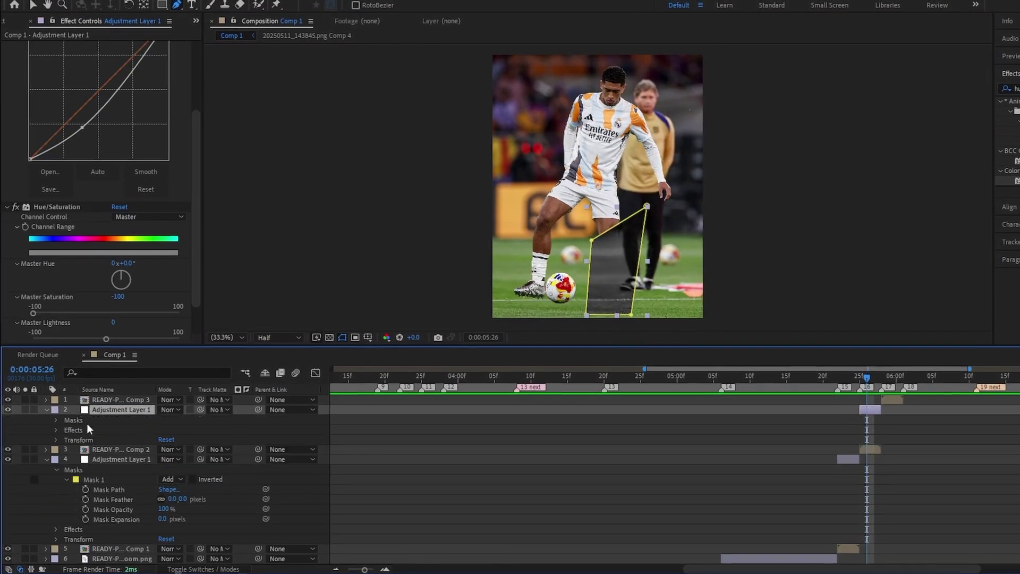
Reshape the marker 16 adjustment mask over the leg beside the ball, and bring Comp 3 to 0:00:05:26 for Pen tool masking.
left_click_drag(520, 241, 556, 110)
left_click_drag(892, 400, 876, 400)
key("g")
left_click(227, 338)
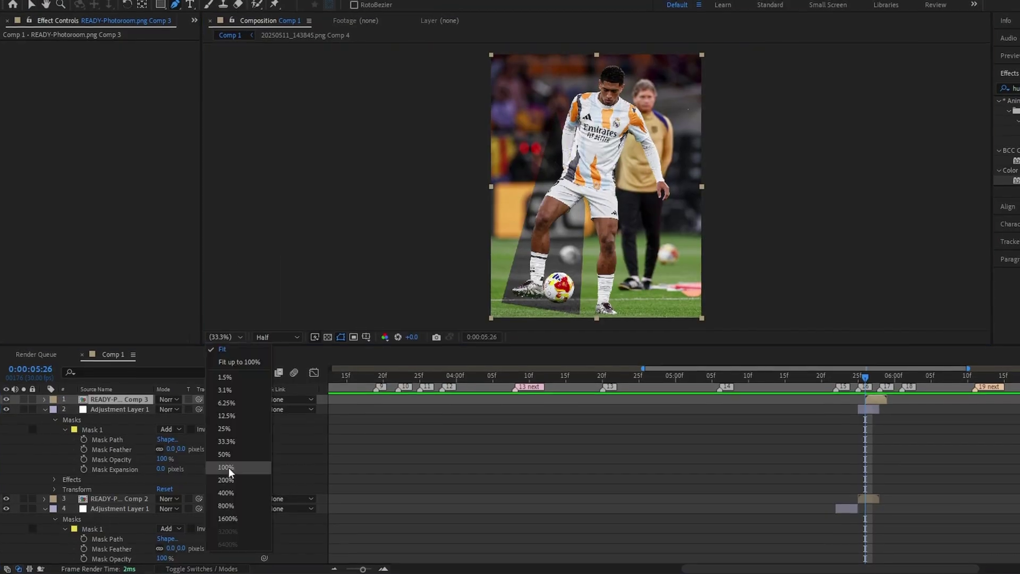
left_click(228, 469)
left_click_drag(848, 50, 791, 75)
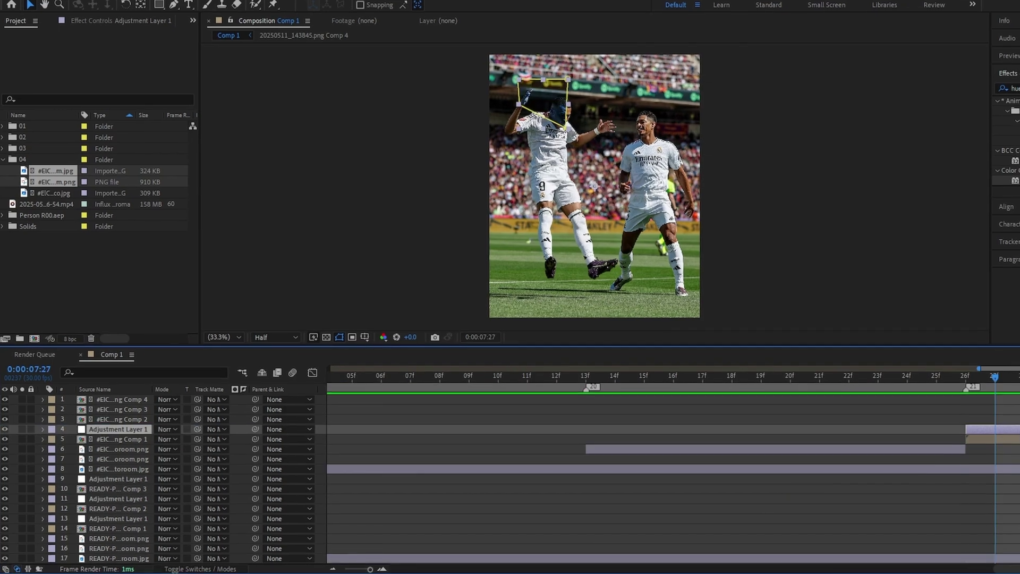
Pre-compose all the image, comp and adjustment layers above the POV video layer into a single composition.
left_click(43, 428)
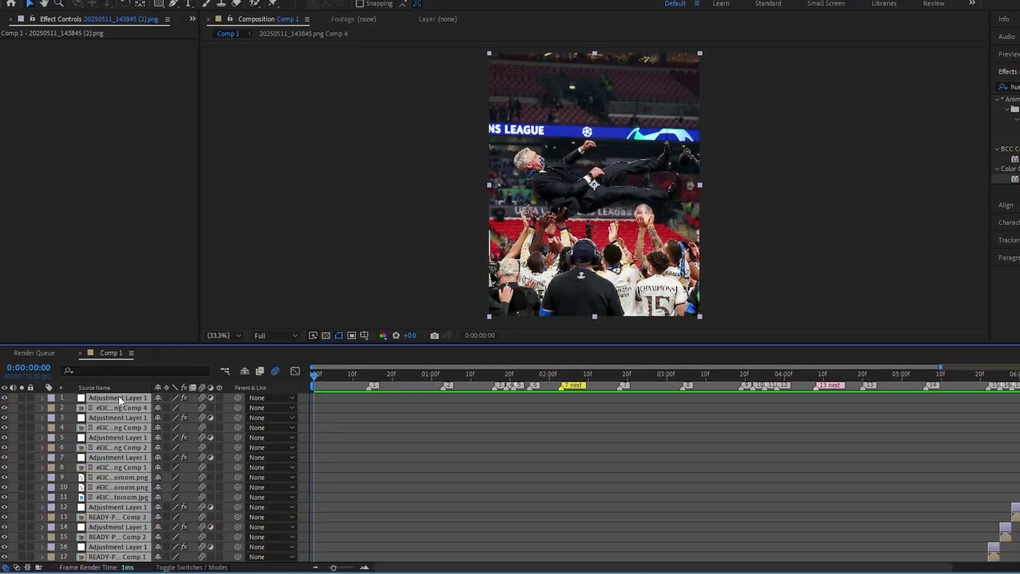
right_click(132, 437)
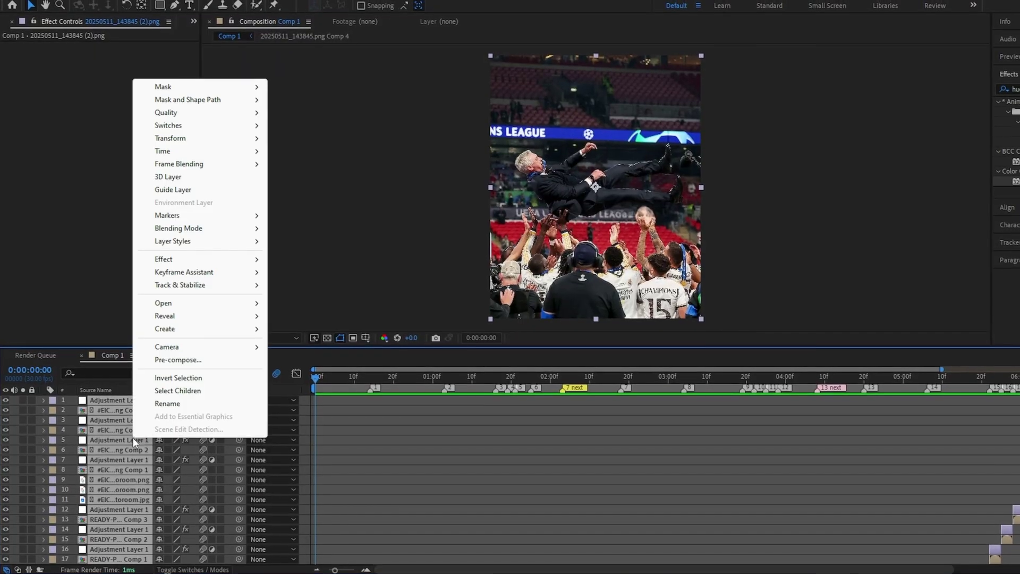
left_click(173, 359)
key("Return")
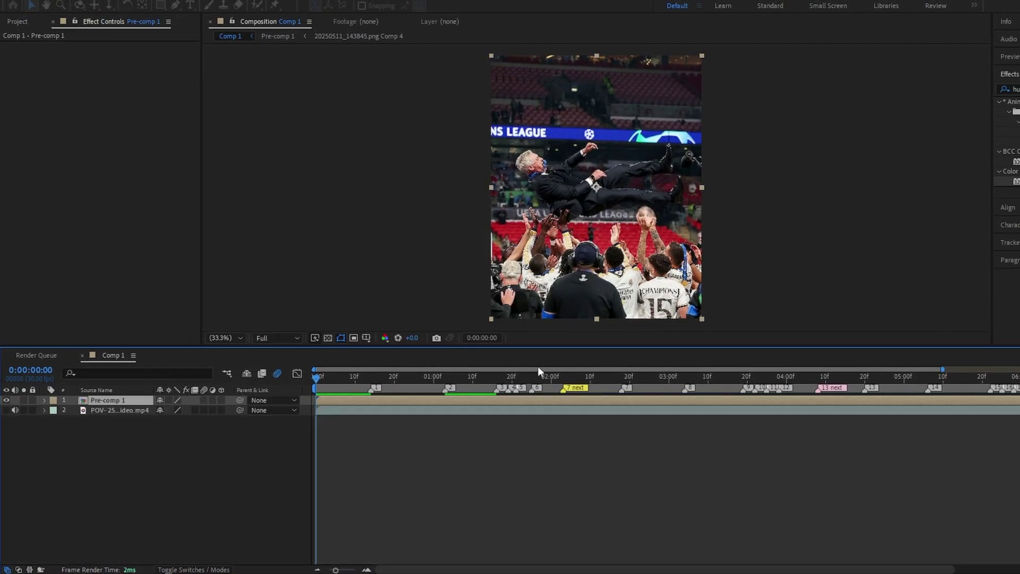
Add an adjustment layer above the pre-comp and apply the Wiggle - position preset to it.
right_click(180, 456)
mouse_move(205, 305)
left_click(377, 403)
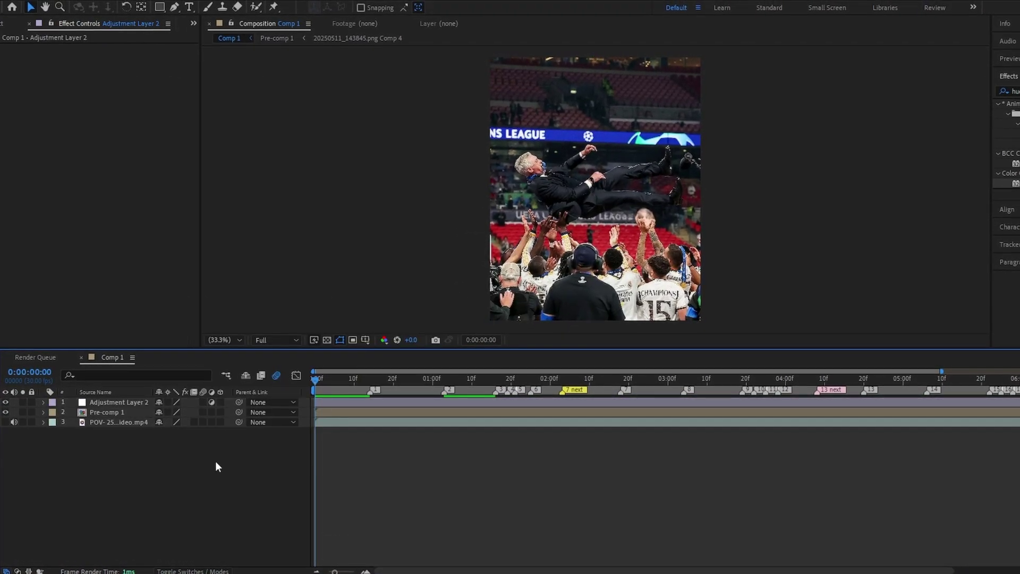
left_click_drag(1016, 89, 946, 95)
type("wigg")
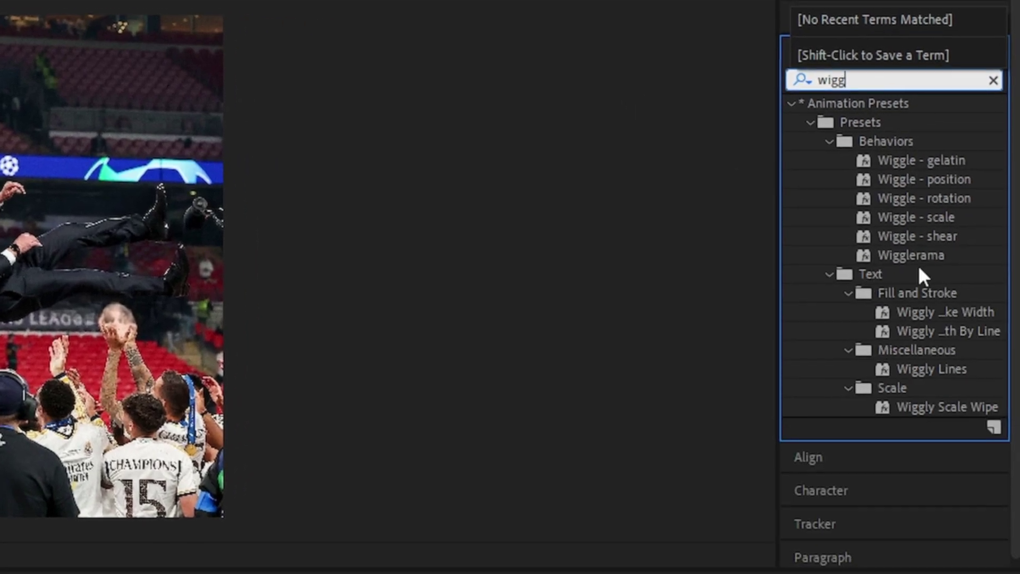
left_click_drag(923, 180, 363, 476)
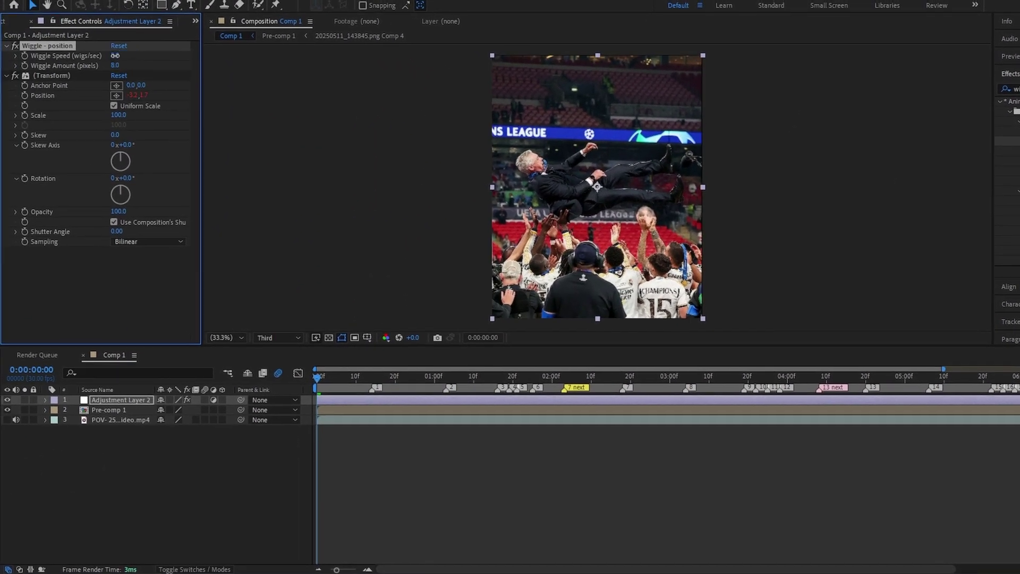
Set the adjustment layer's Wiggle Speed to 3 wigs/sec and preview the composition.
left_click(99, 56)
type("3")
left_click(208, 472)
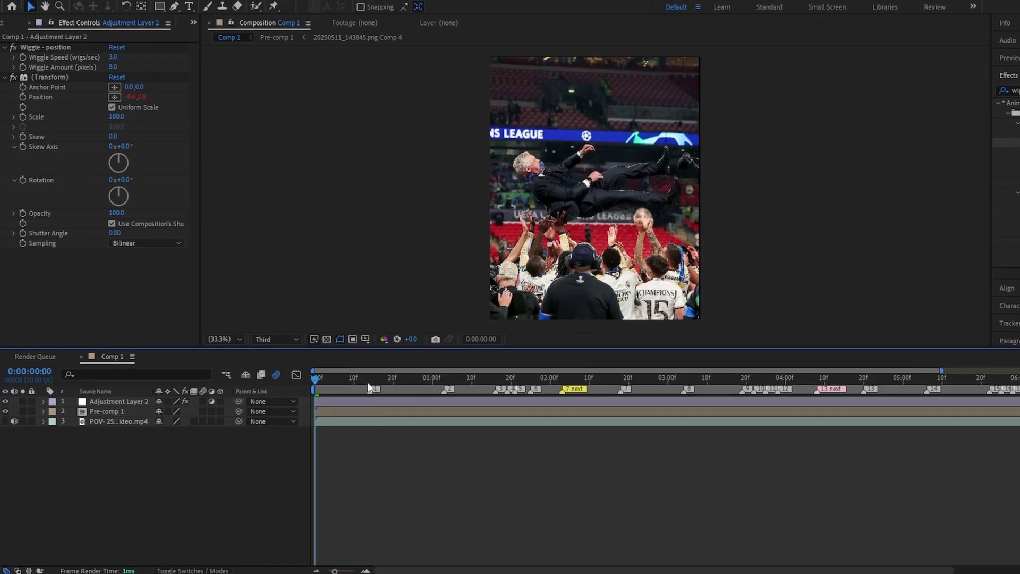
key("space")
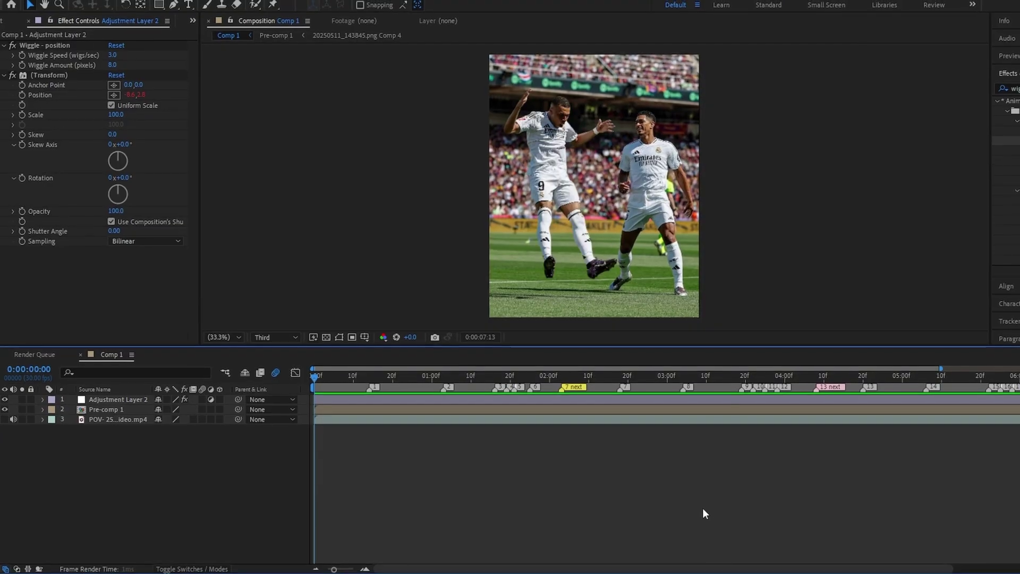
Add another adjustment layer above the wiggle layer and return the current time to 0:00:00:00.
right_click(231, 450)
mouse_move(266, 307)
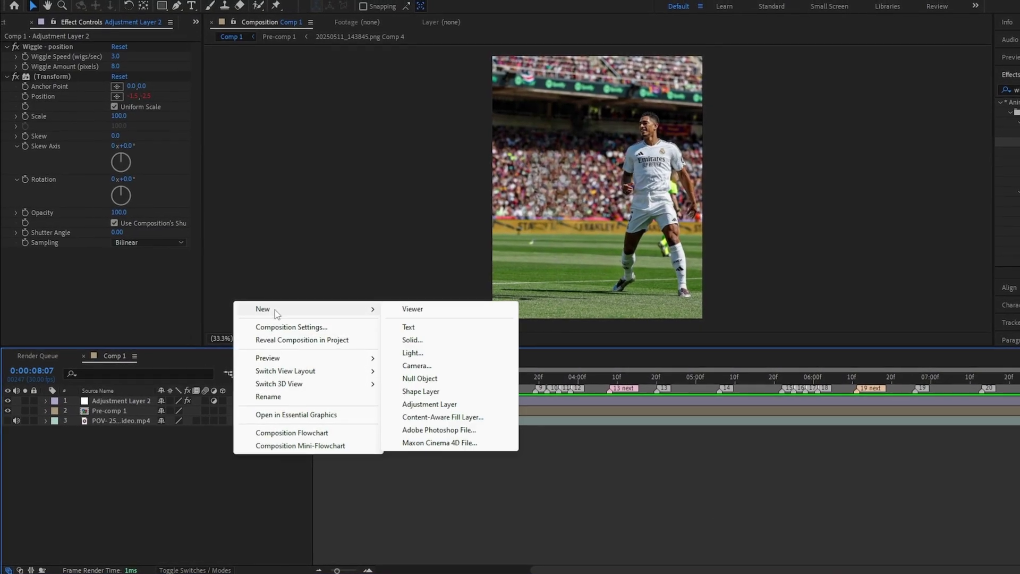
left_click(478, 407)
left_click_drag(396, 375, 261, 410)
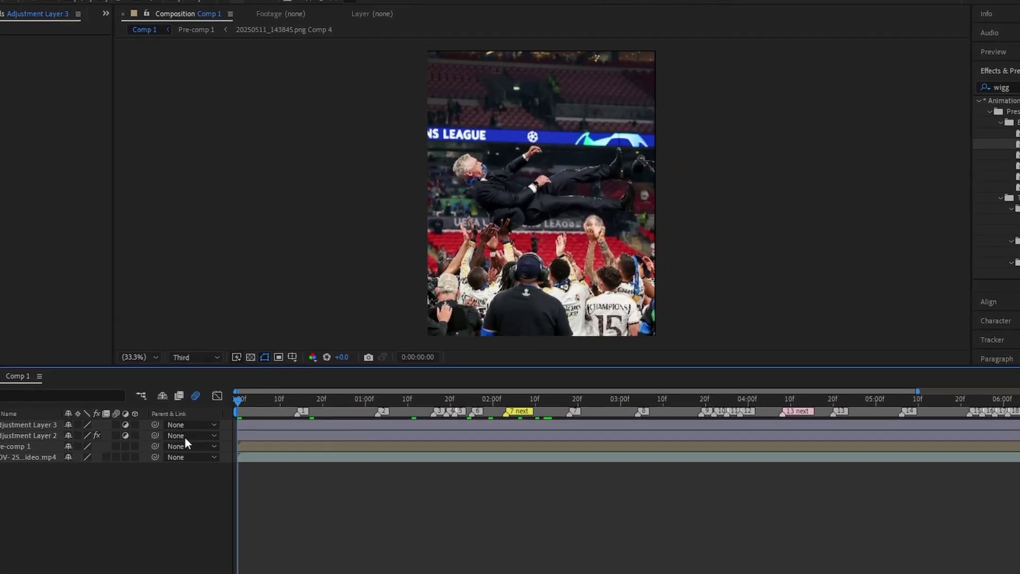
Apply the Reel CC HDR colour preset to the topmost adjustment layer and check the graded opening frames.
left_click_drag(1018, 87, 986, 97)
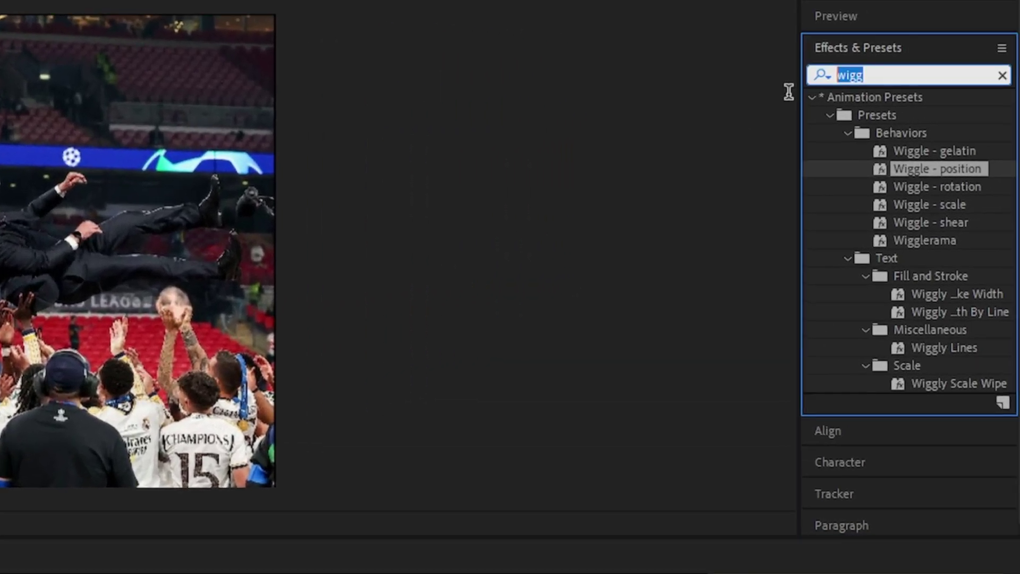
type("cc")
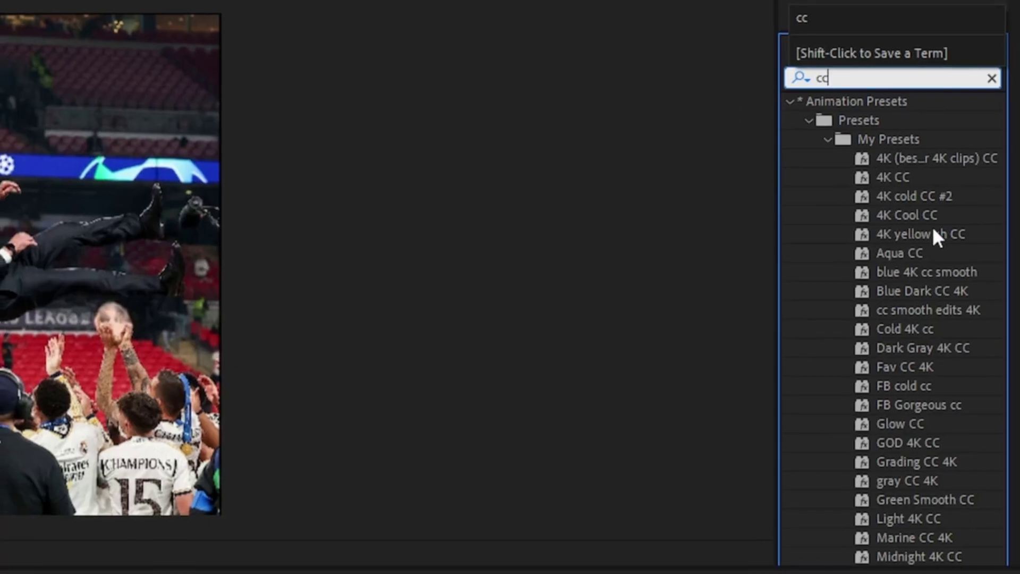
scroll(996, 307, "down", 10)
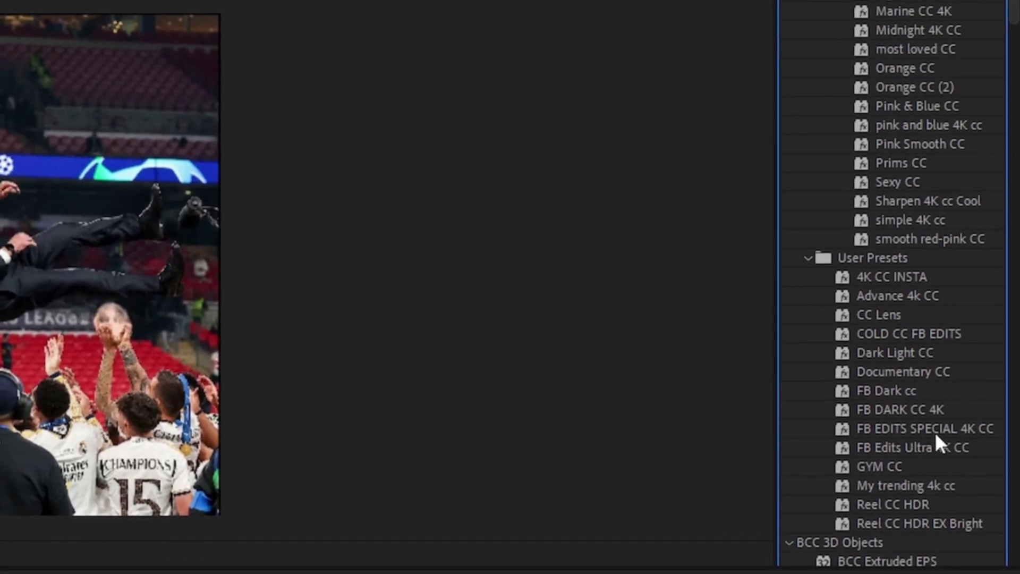
left_click_drag(906, 505, 305, 464)
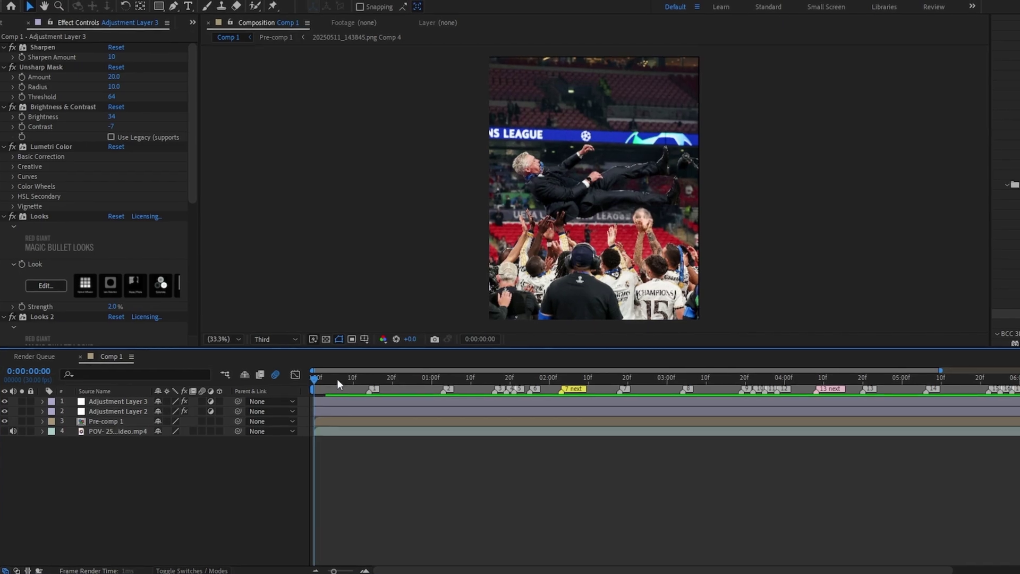
left_click(348, 376)
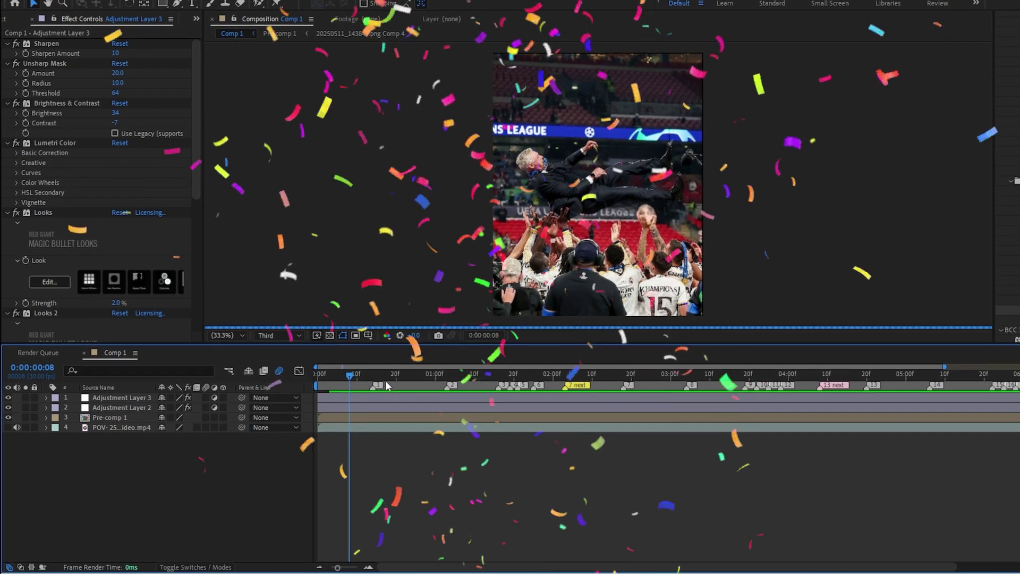
left_click_drag(349, 378, 305, 392)
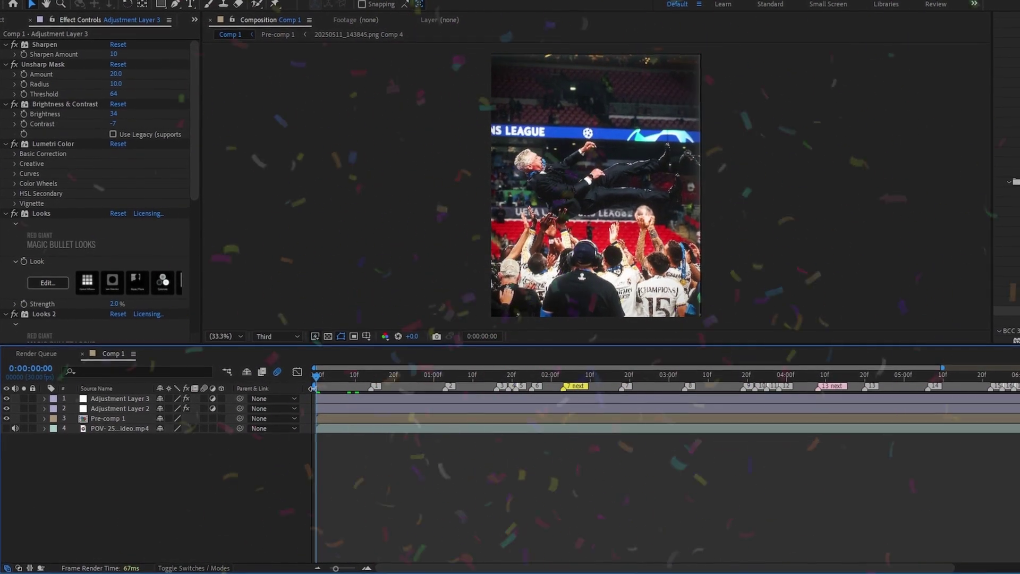